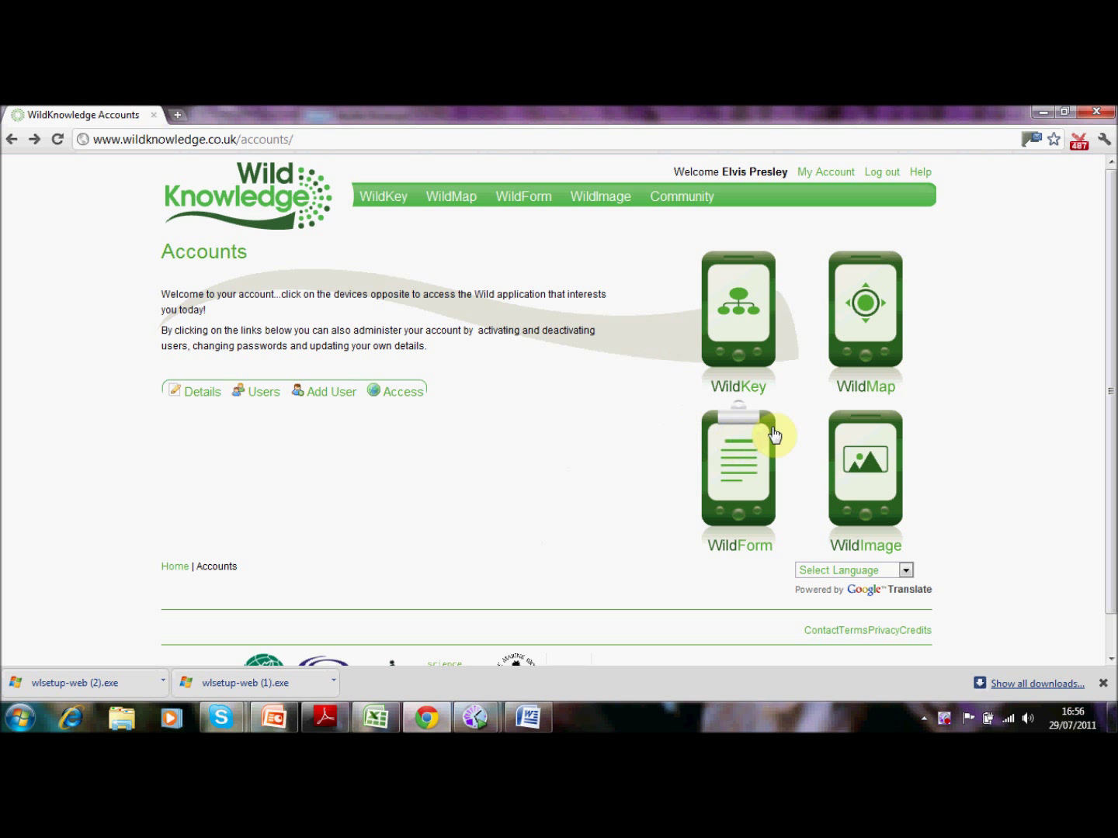
- Go to WildForm from the Accounts page and start creating a new form
{"action": "left_click", "coordinate": [753, 463]}
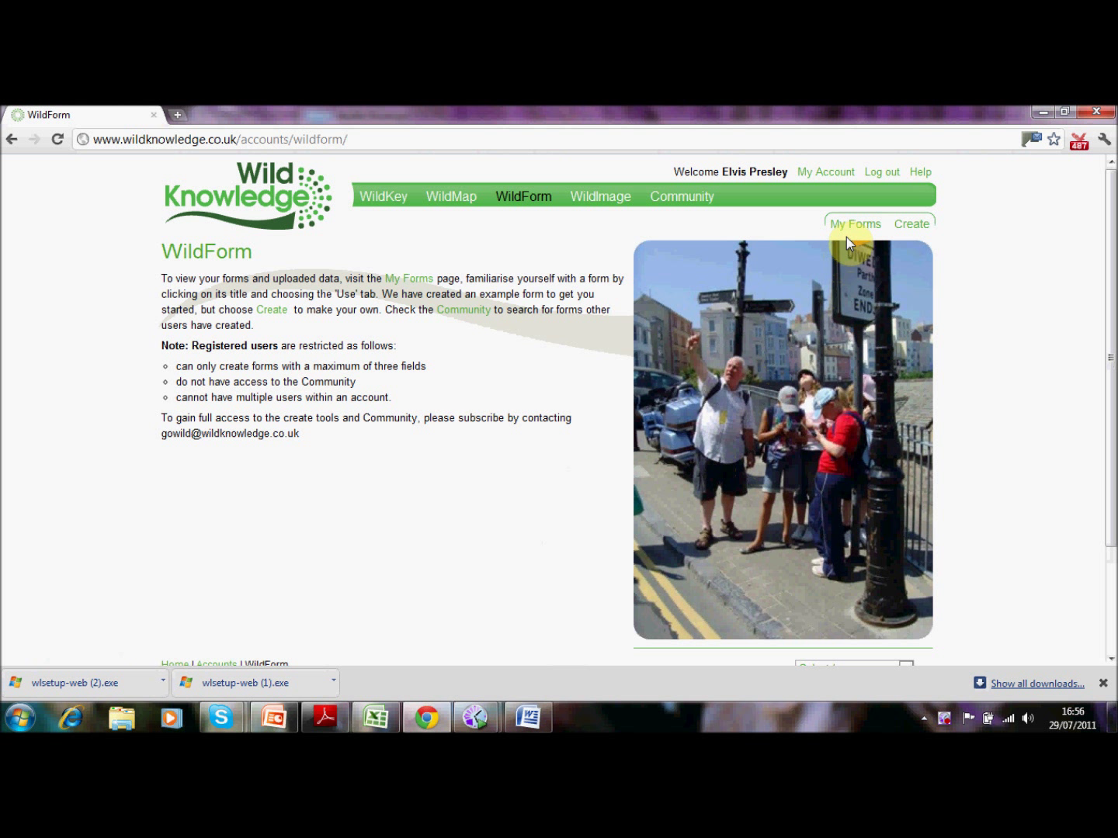
{"action": "left_click", "coordinate": [912, 227]}
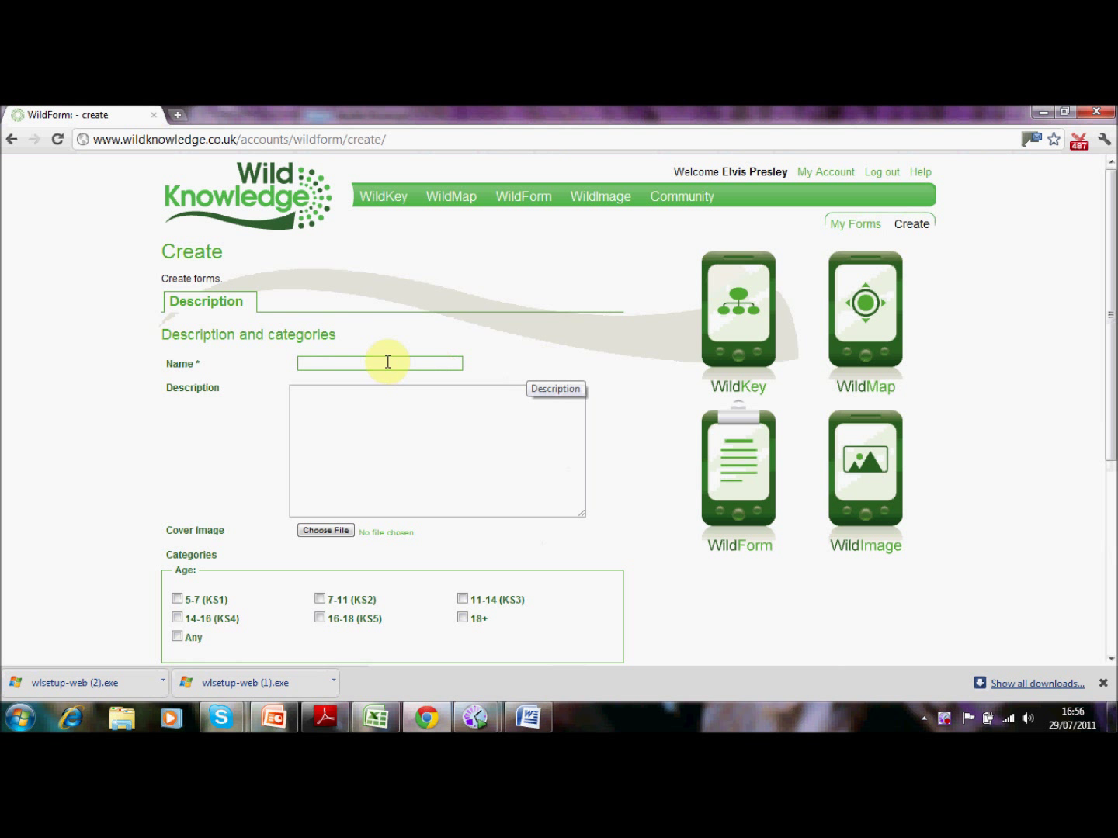
- Name the form 'Graffiti Recorder', described 'Spot and record graffiti in your area. Rate its quality'
{"action": "left_click", "coordinate": [384, 361]}
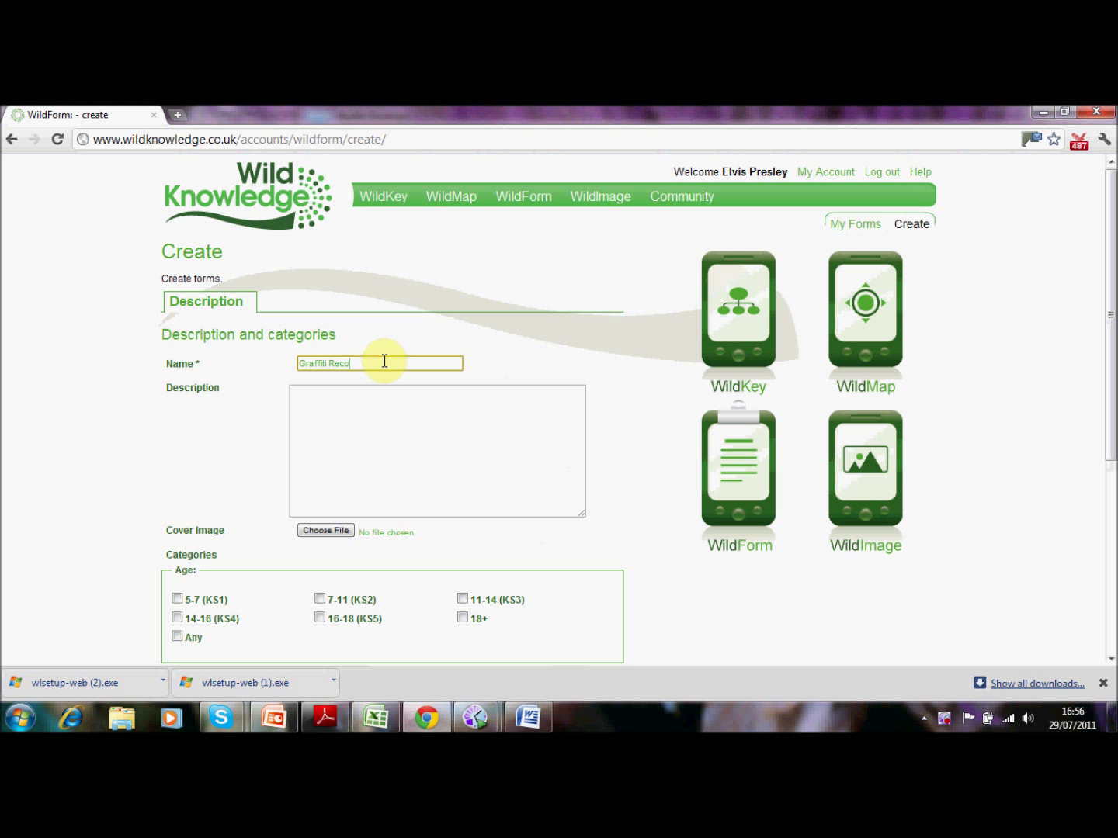
{"action": "type", "text": "Graffiti Recorder"}
{"action": "left_click", "coordinate": [366, 405]}
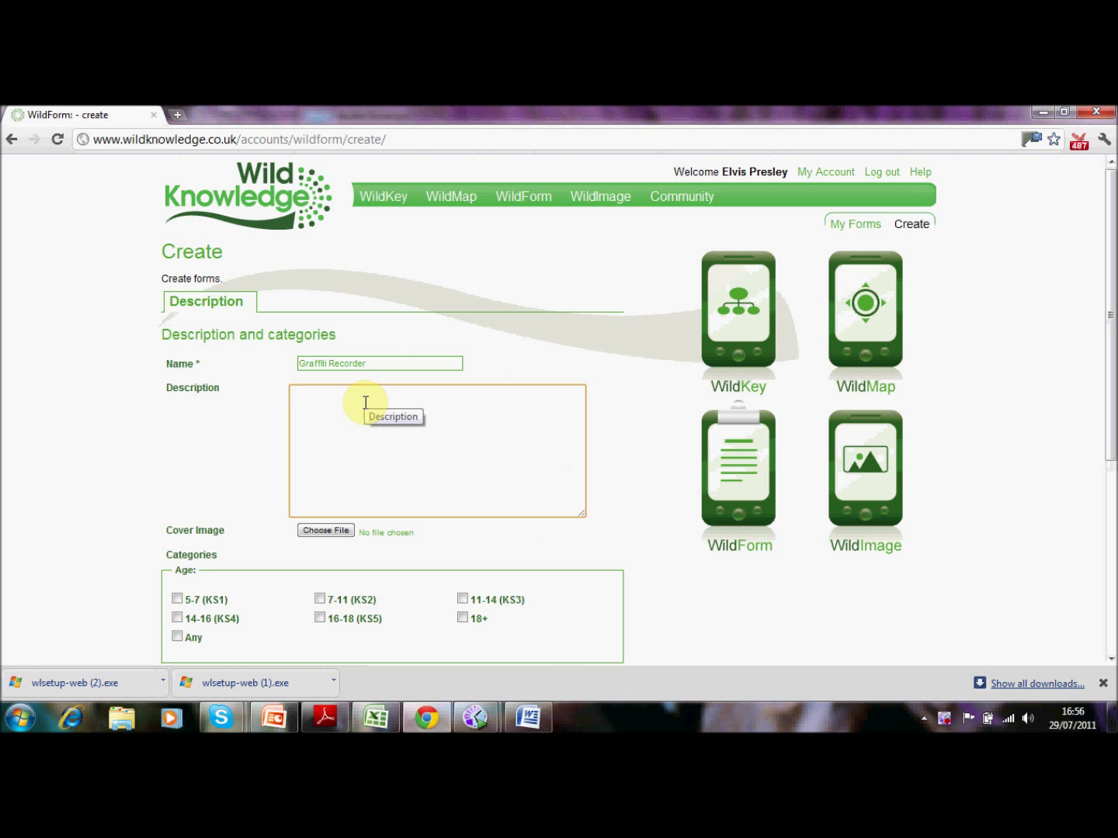
{"action": "type", "text": "Spot and record graffiti in your area.  Rate its"}
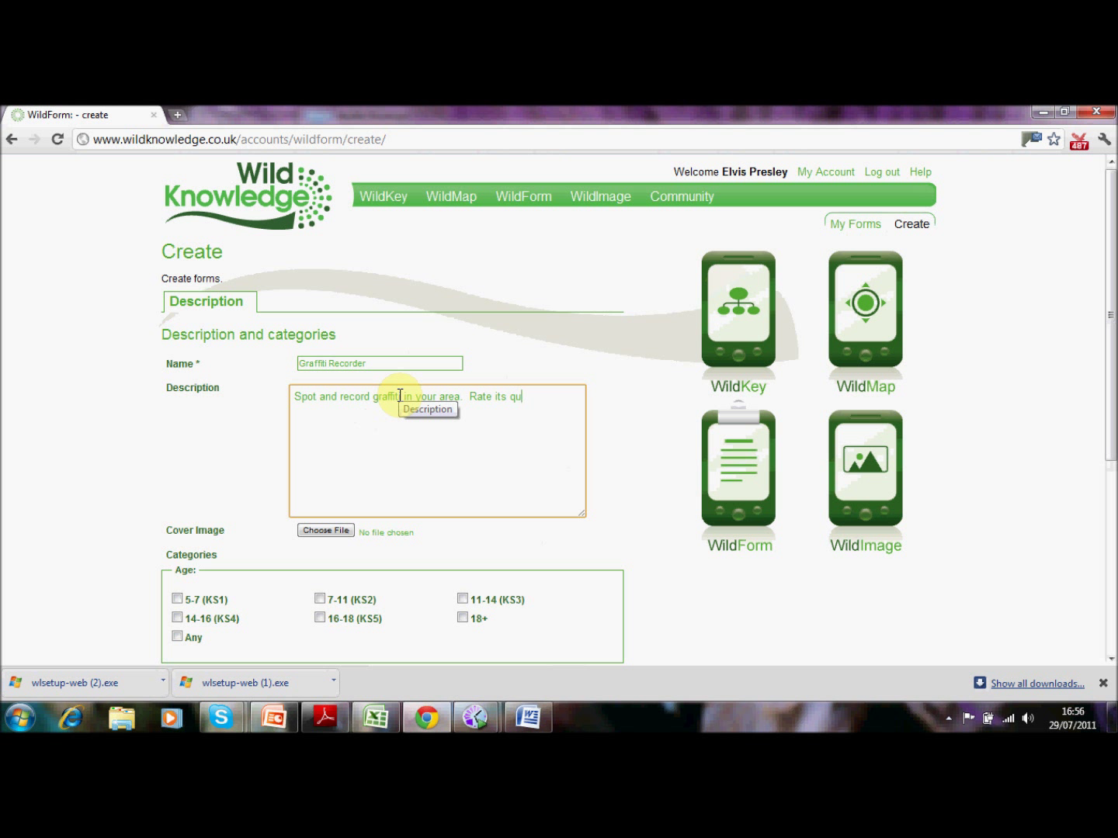
{"action": "type", "text": "quality"}
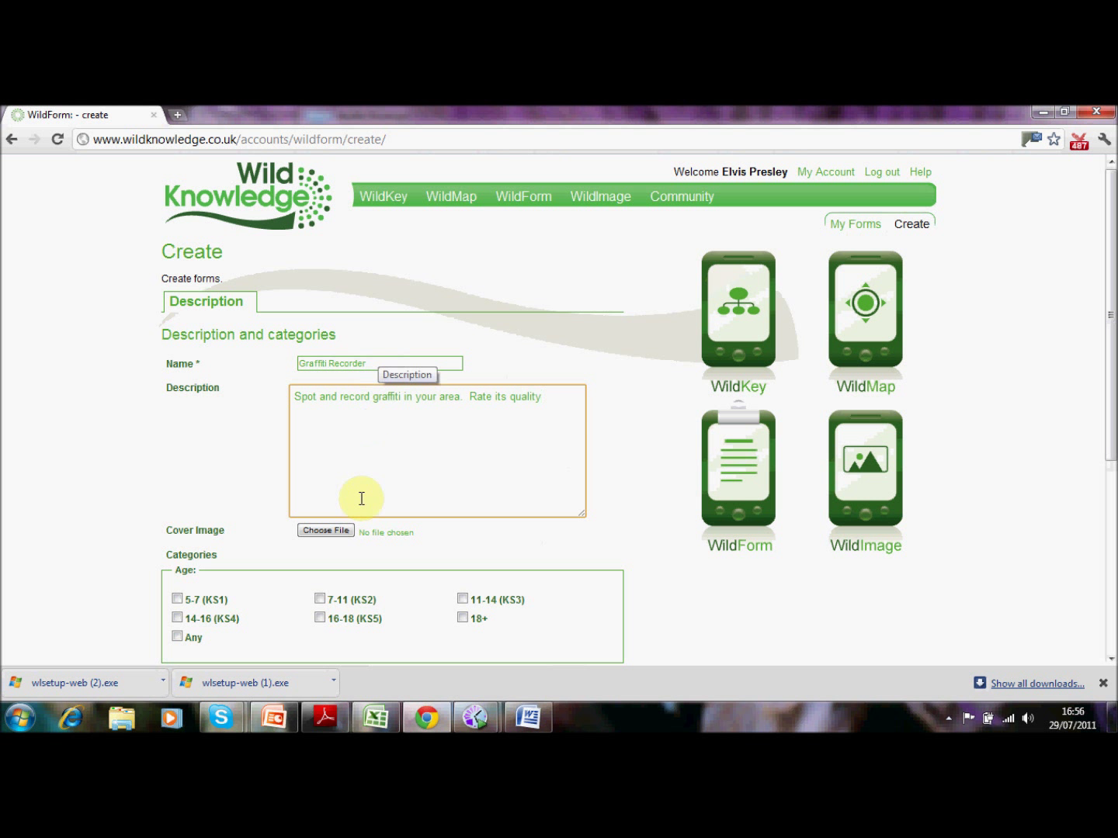
{"action": "left_click", "coordinate": [338, 534]}
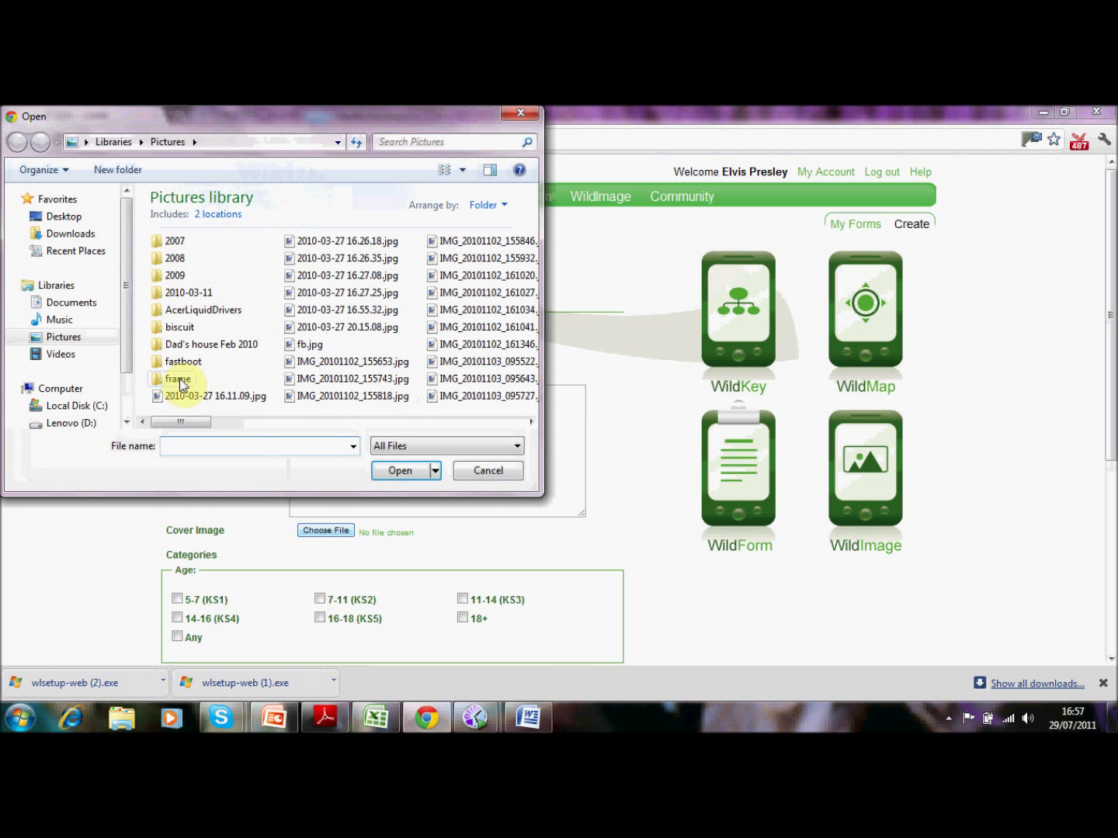
- Attach wildstyle graffiti-4.jpg as the cover image and save the new form
{"action": "type", "text": "w"}
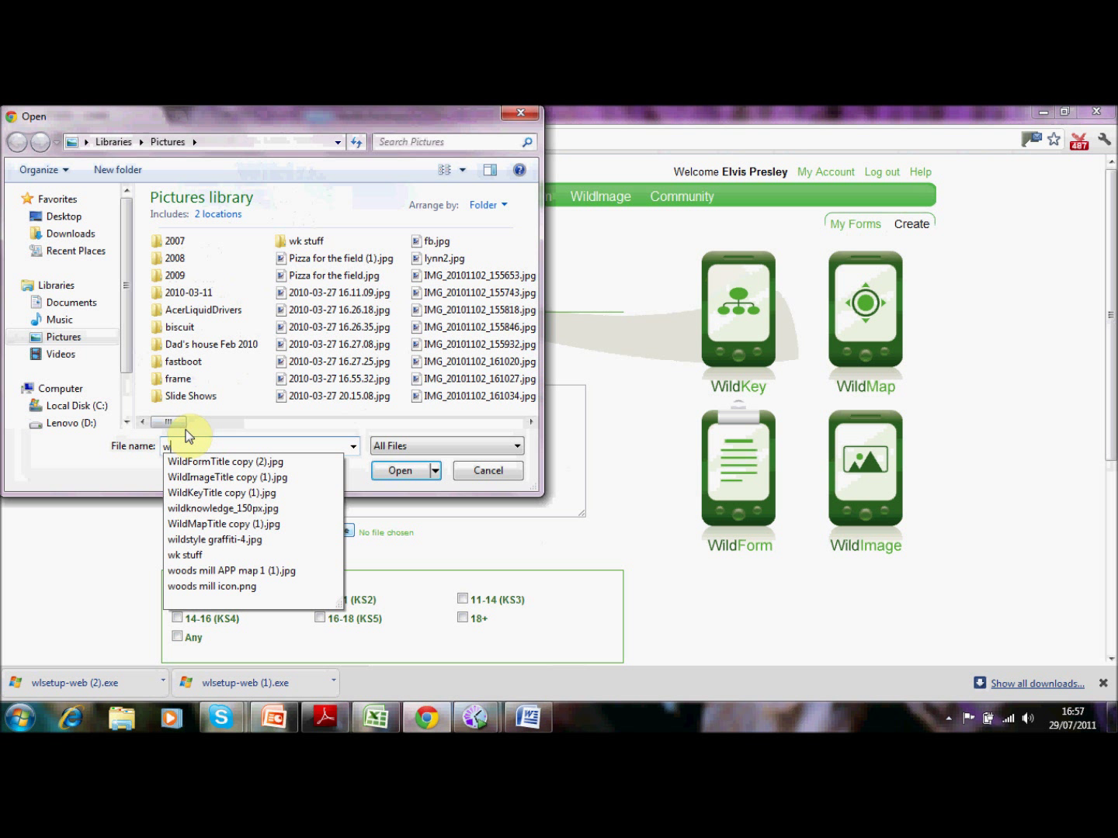
{"action": "key", "text": "Down"}
{"action": "key", "text": "Down"}
{"action": "key", "text": "Down"}
{"action": "key", "text": "Down"}
{"action": "key", "text": "Down"}
{"action": "key", "text": "Down"}
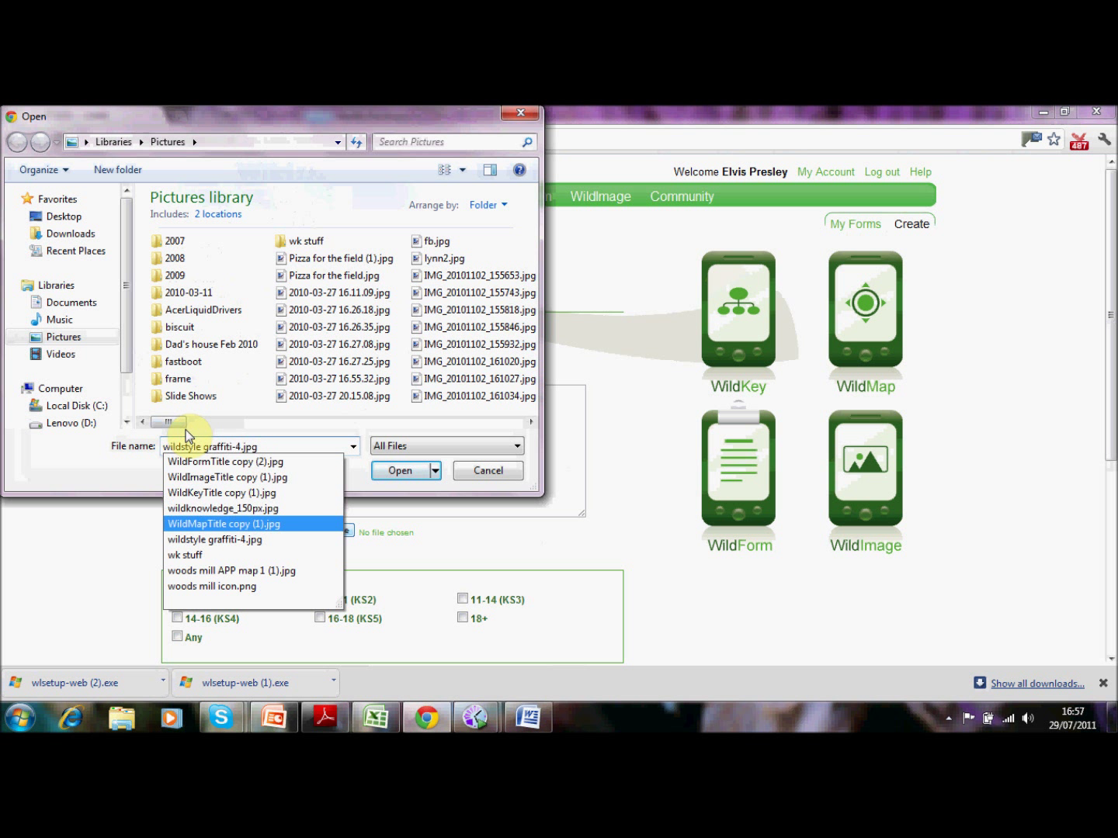
{"action": "key", "text": "Return"}
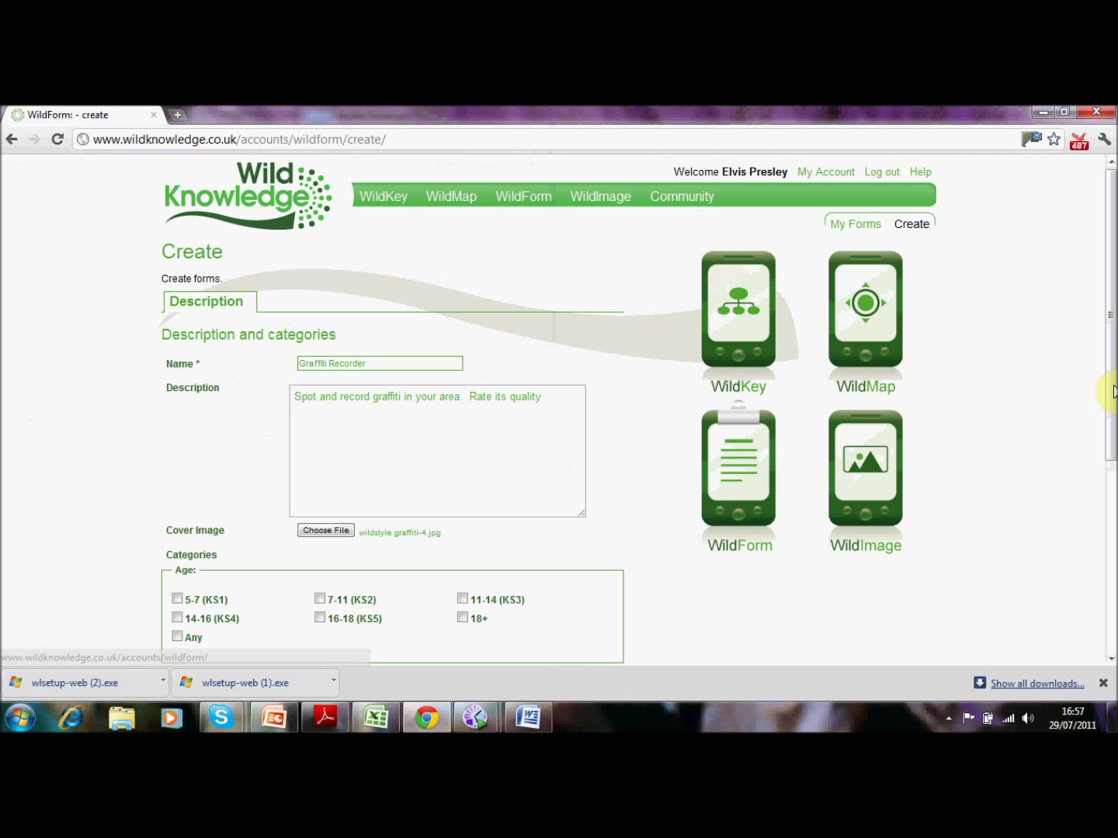
{"action": "left_click_drag", "start_coordinate": [1110, 396], "coordinate": [1112, 513]}
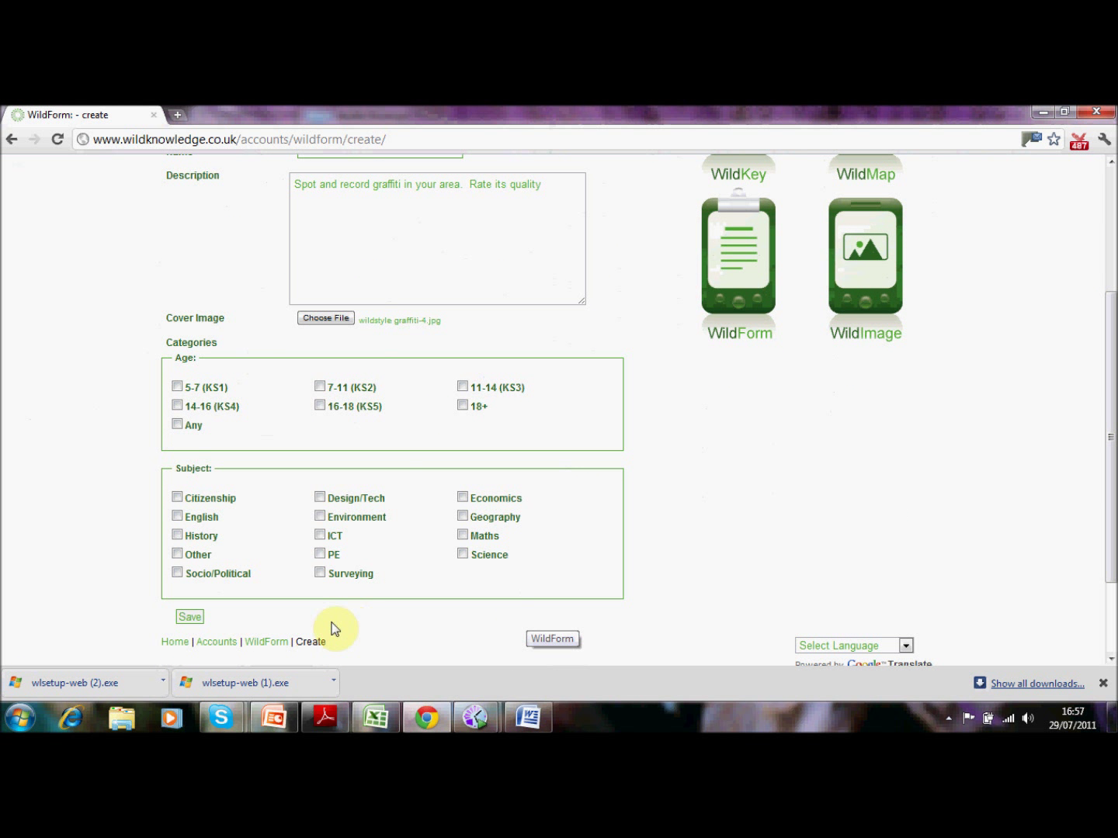
{"action": "left_click", "coordinate": [192, 619]}
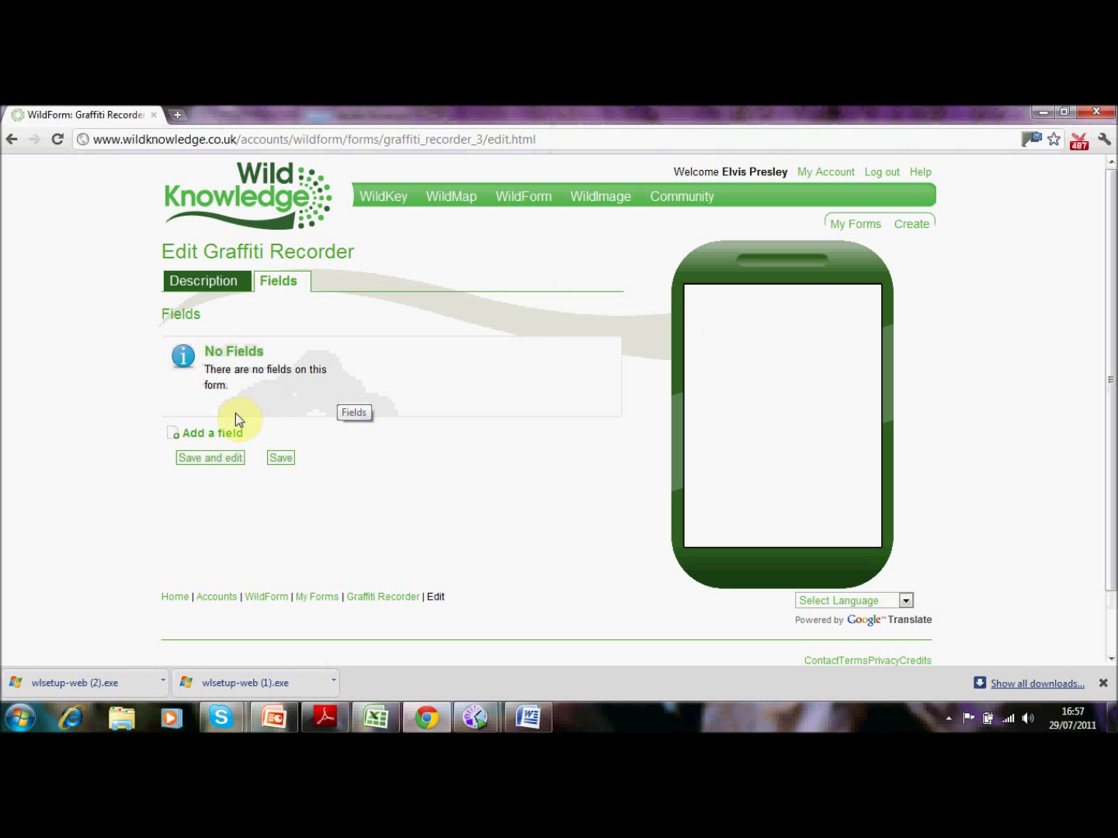
- Add a Camera field with prompt 'camera' and save it, ready for another field
{"action": "left_click", "coordinate": [224, 436]}
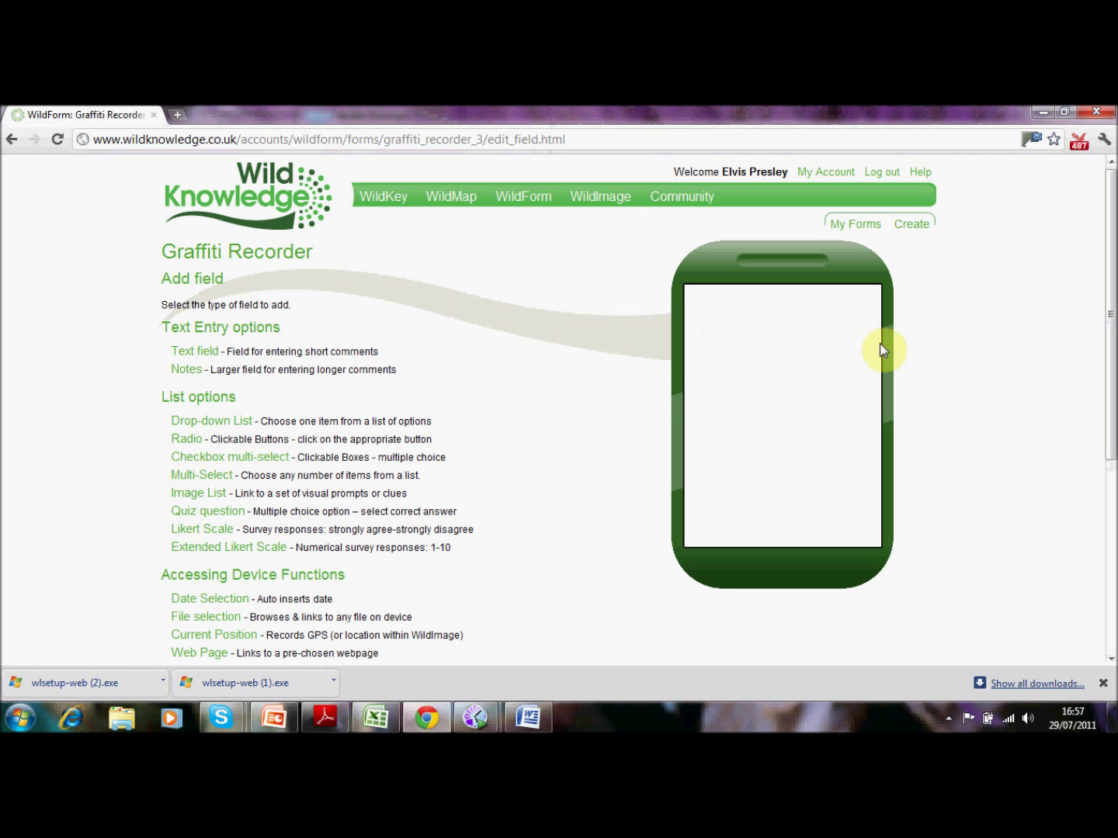
{"action": "left_click_drag", "start_coordinate": [1112, 331], "coordinate": [1112, 367]}
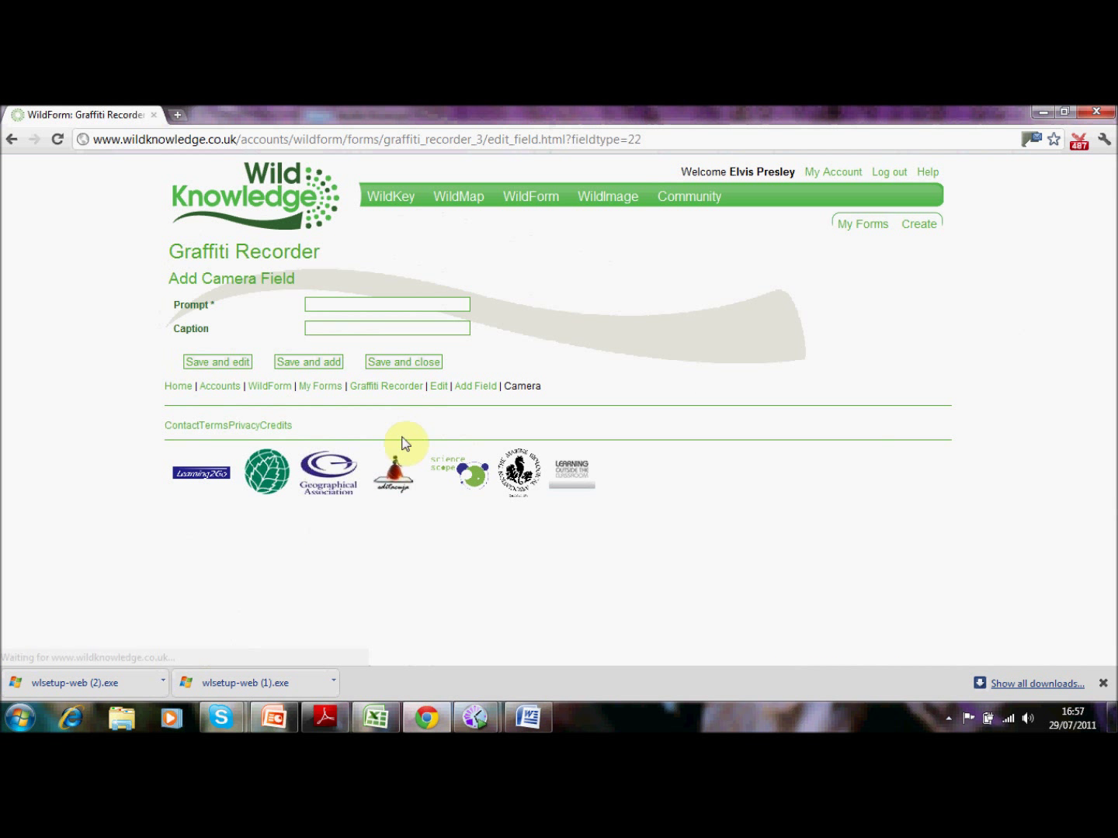
{"action": "left_click", "coordinate": [370, 306]}
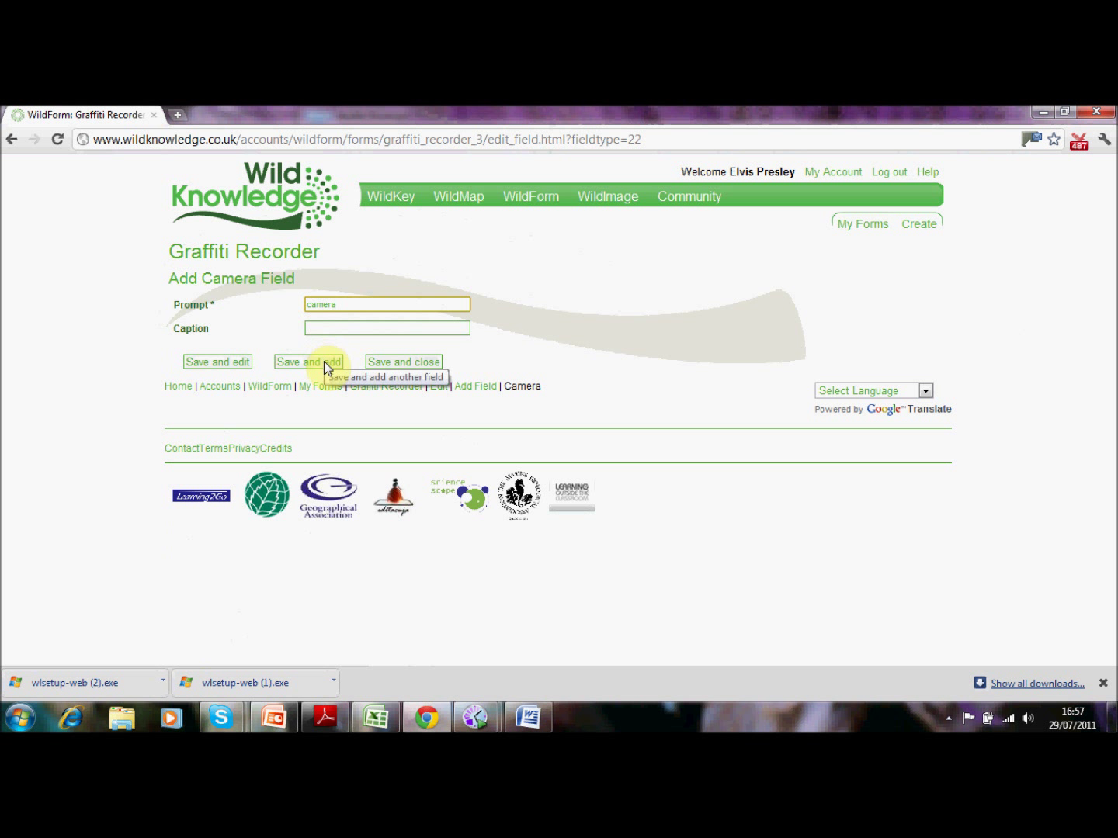
{"action": "left_click", "coordinate": [324, 368]}
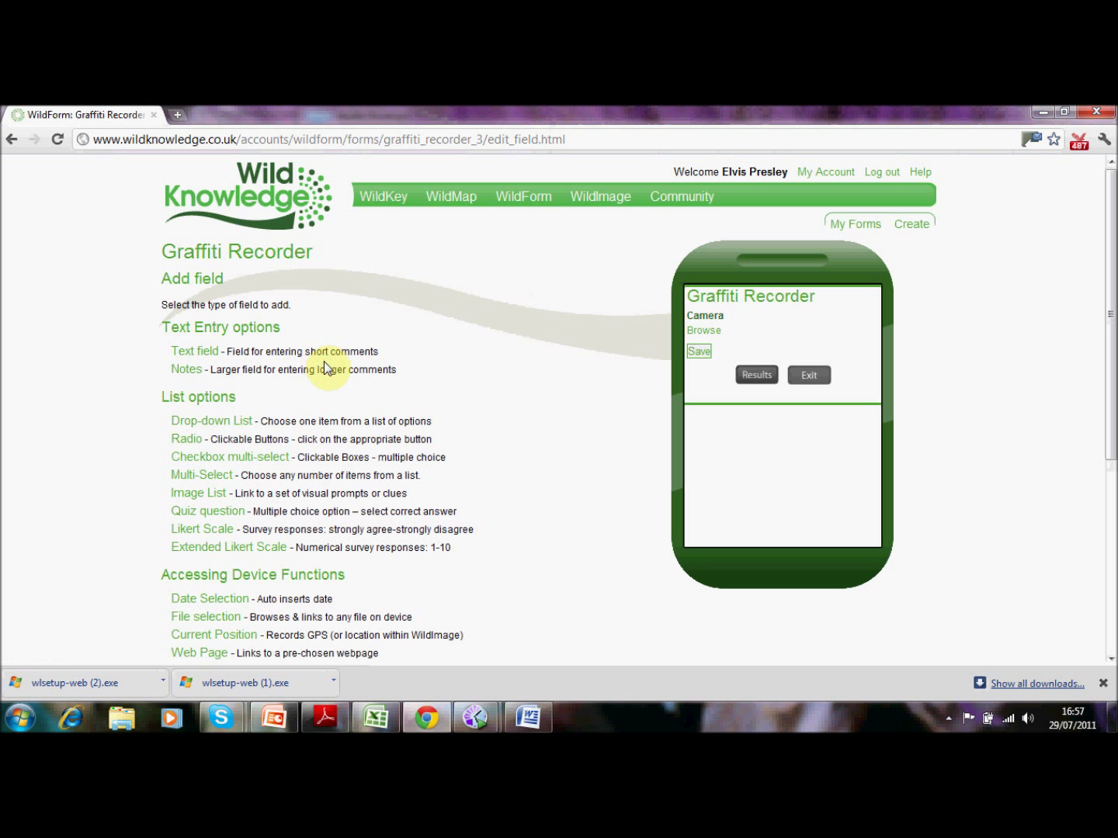
- Start a Radio field prompted 'Rate it' and select the four rating lines in Word
{"action": "left_click", "coordinate": [189, 442]}
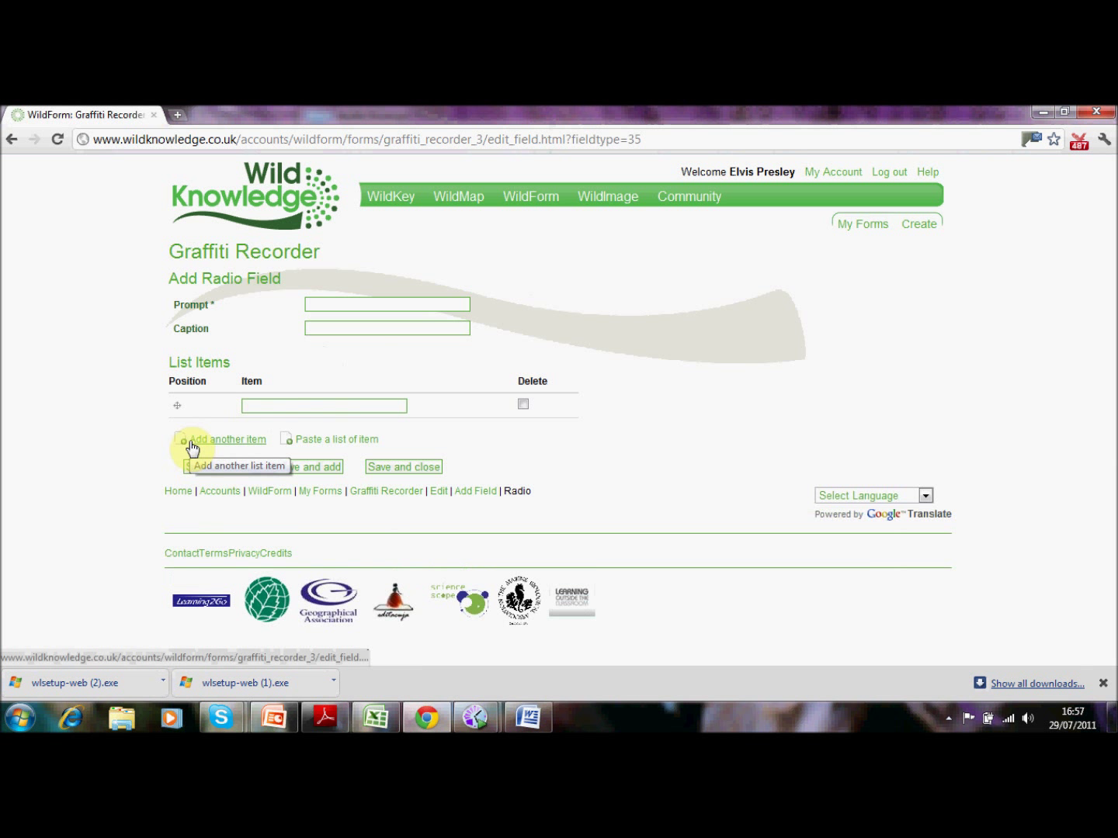
{"action": "left_click", "coordinate": [336, 304]}
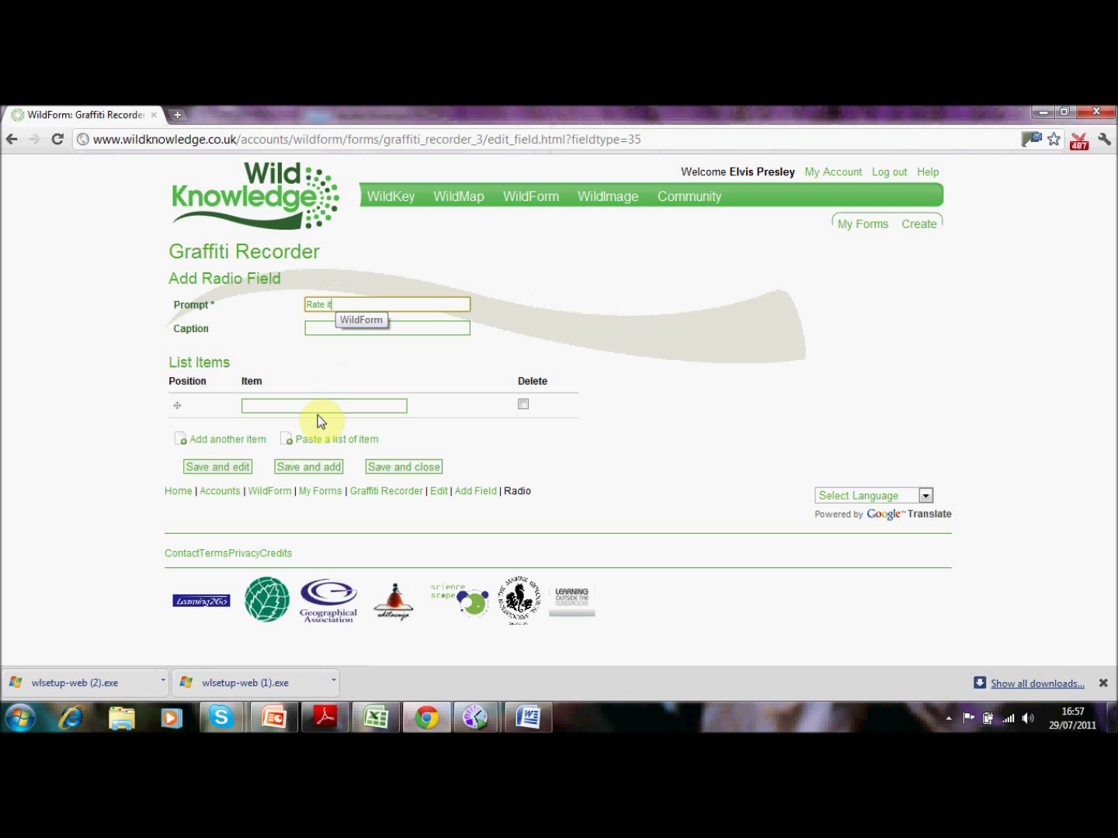
{"action": "left_click", "coordinate": [324, 446]}
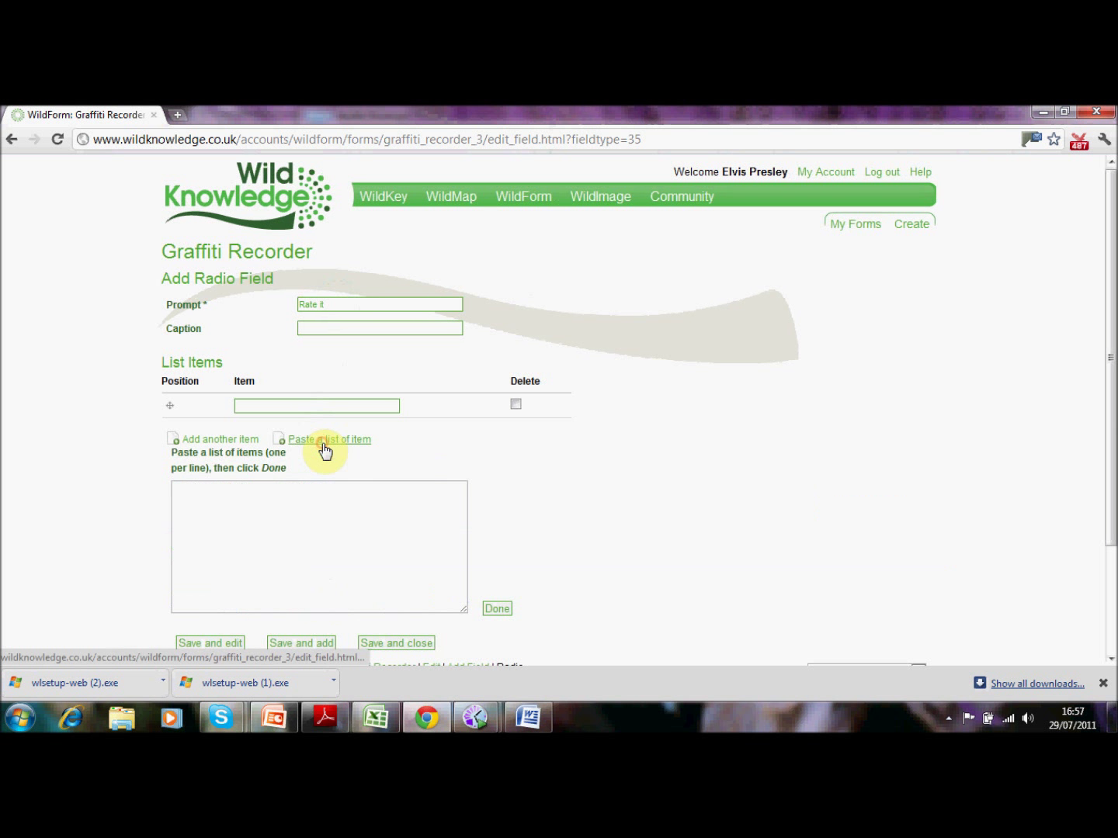
{"action": "left_click", "coordinate": [529, 718]}
{"action": "left_click_drag", "start_coordinate": [191, 364], "coordinate": [123, 301]}
{"action": "key", "text": "ctrl+c"}
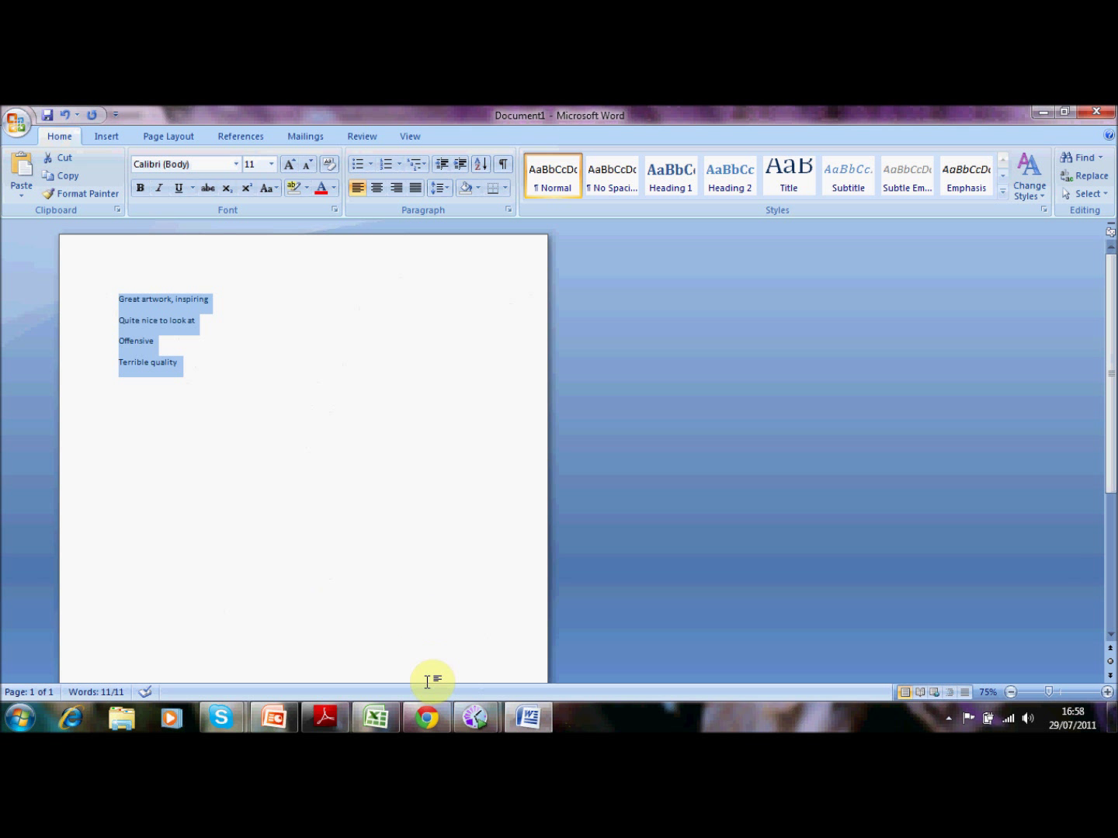
- Paste the four Word ratings, 'Great artwork, inspiring' to 'Terrible quality', as Rate it list items
{"action": "left_click", "coordinate": [426, 717]}
{"action": "left_click", "coordinate": [289, 532]}
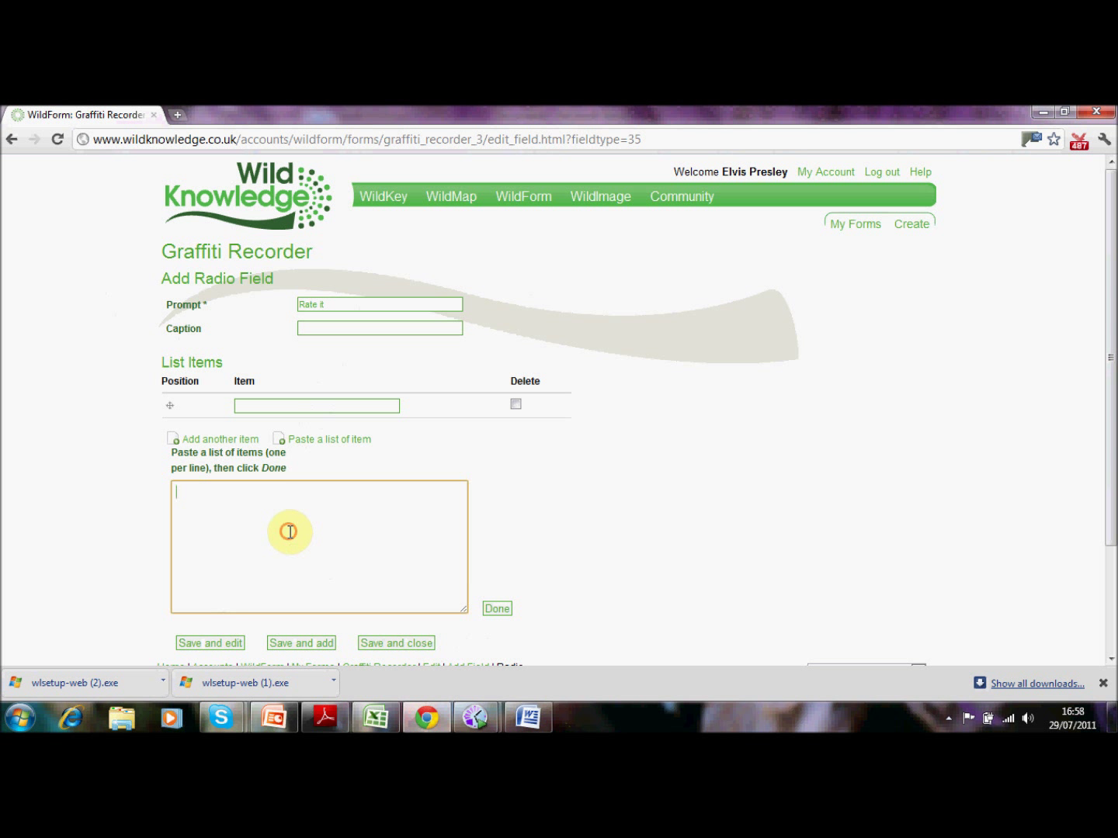
{"action": "key", "text": "ctrl+v"}
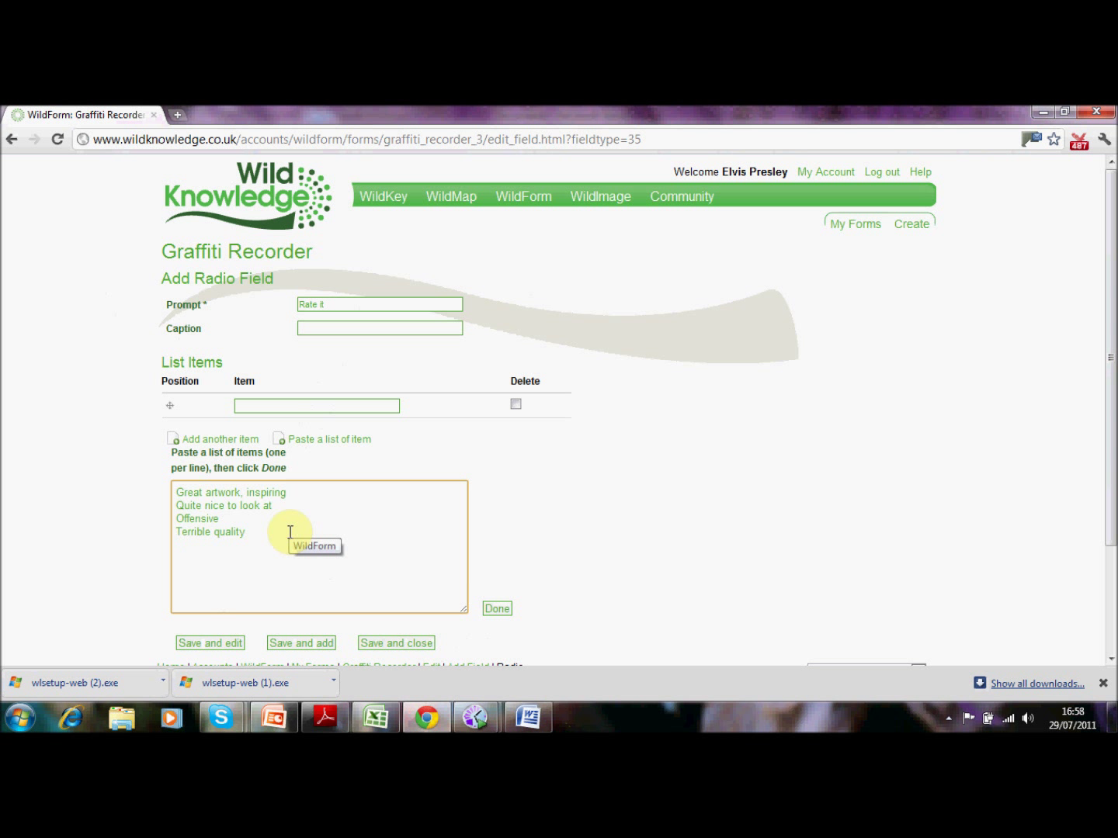
{"action": "left_click", "coordinate": [498, 610]}
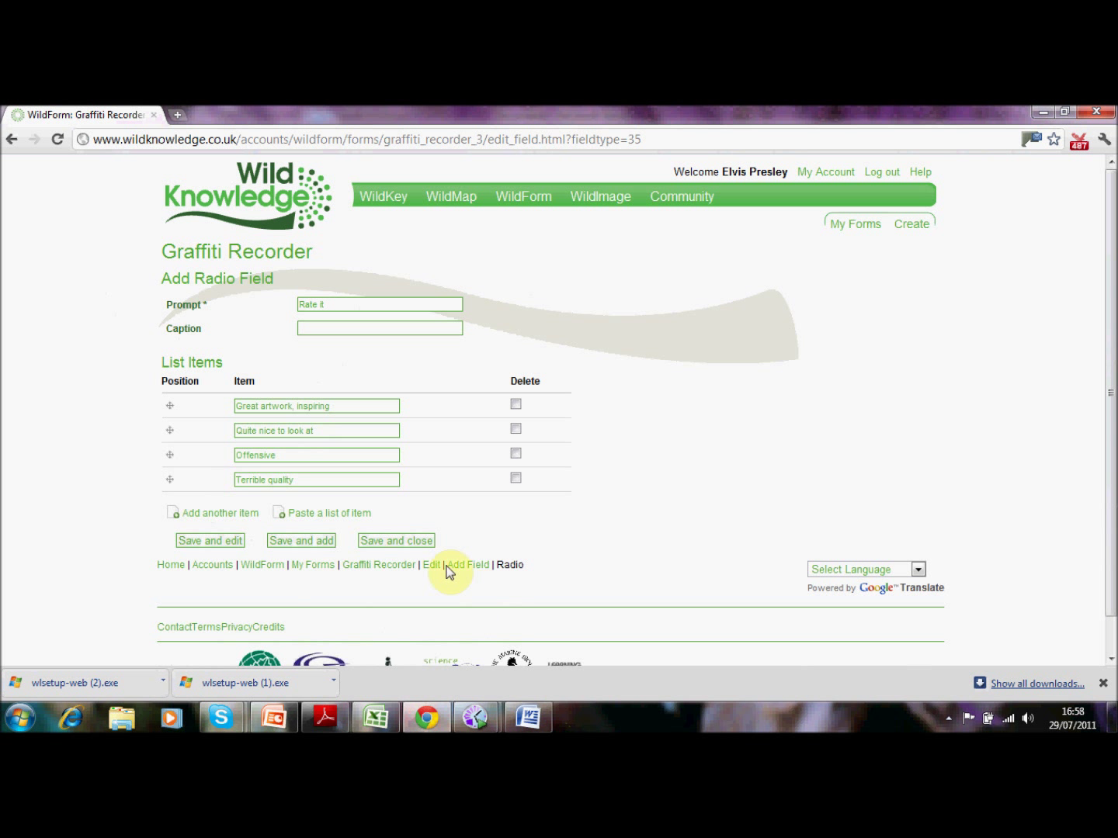
- Save Rate it, add a Current Position field prompted 'GPS', and save all three fields
{"action": "left_click", "coordinate": [325, 544]}
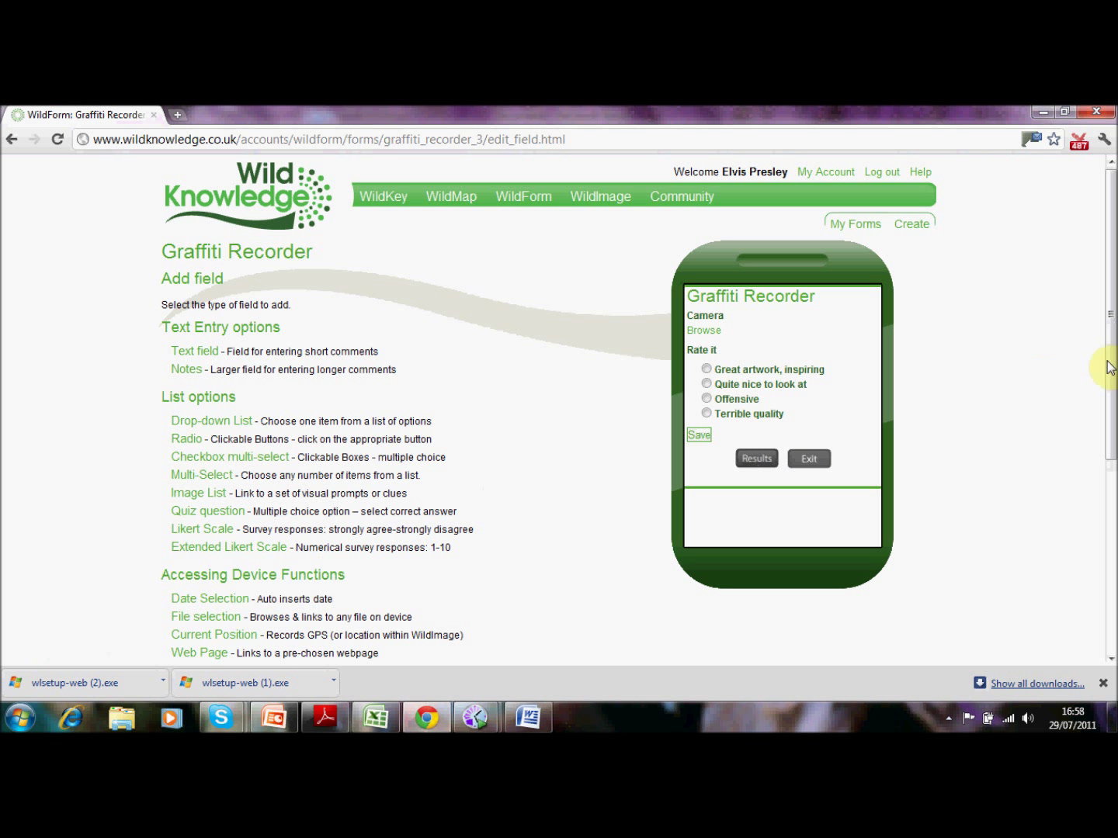
{"action": "left_click_drag", "start_coordinate": [1110, 368], "coordinate": [1101, 450]}
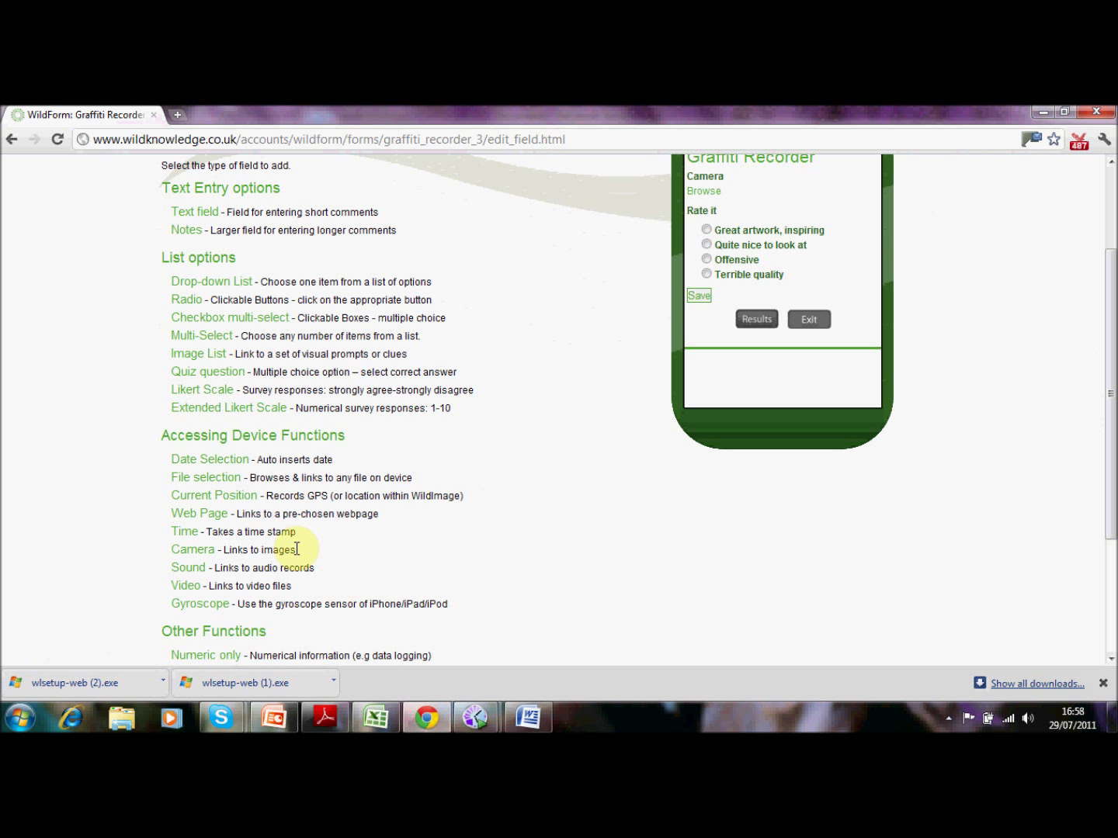
{"action": "left_click", "coordinate": [231, 496]}
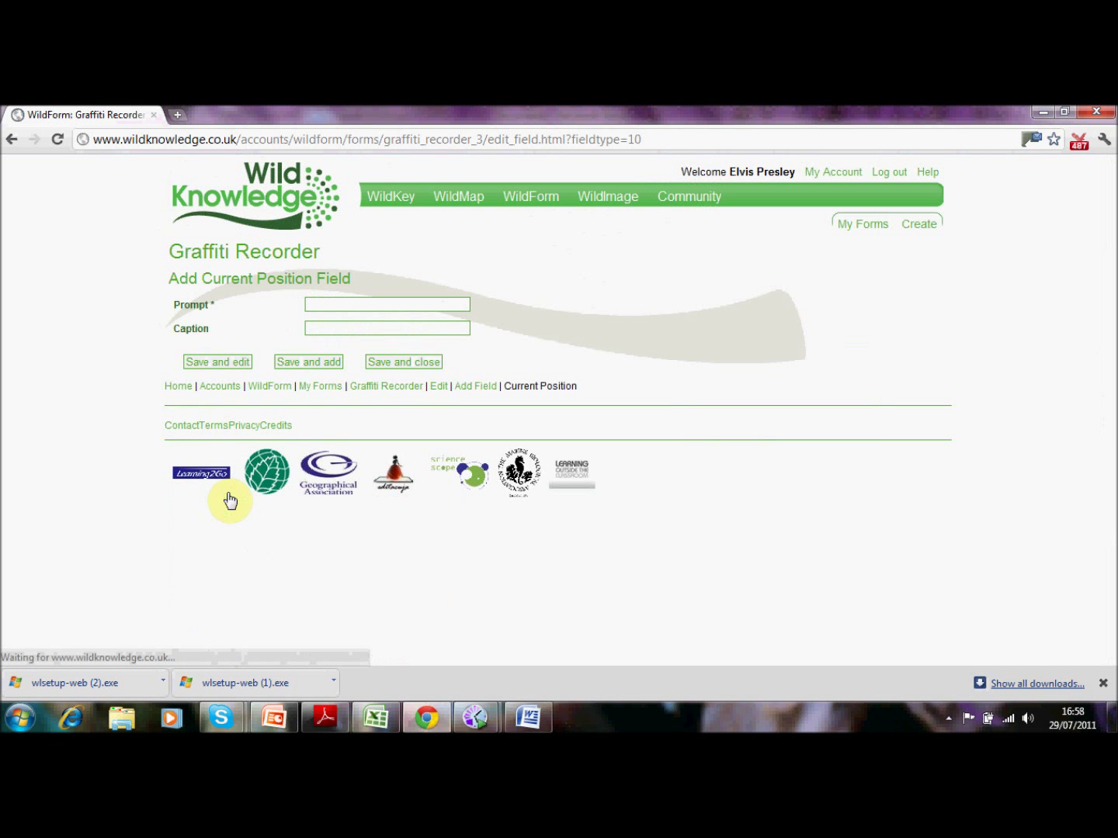
{"action": "left_click", "coordinate": [335, 307]}
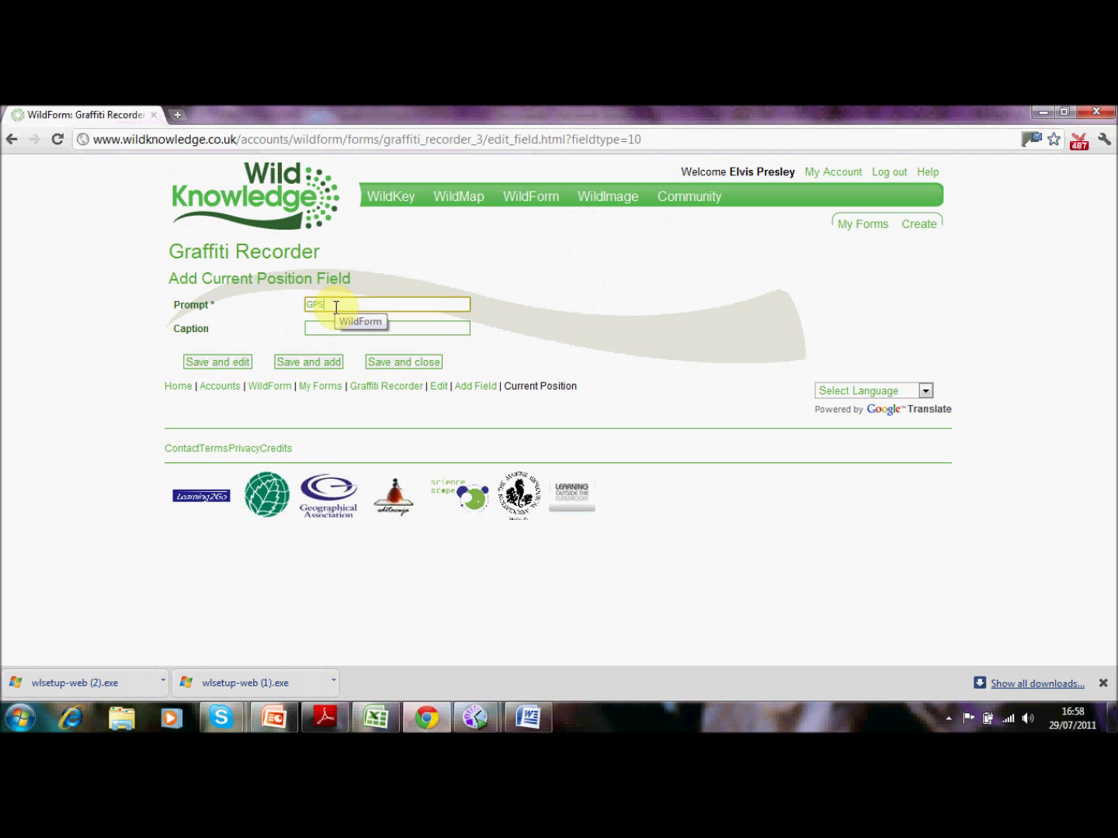
{"action": "left_click", "coordinate": [323, 362]}
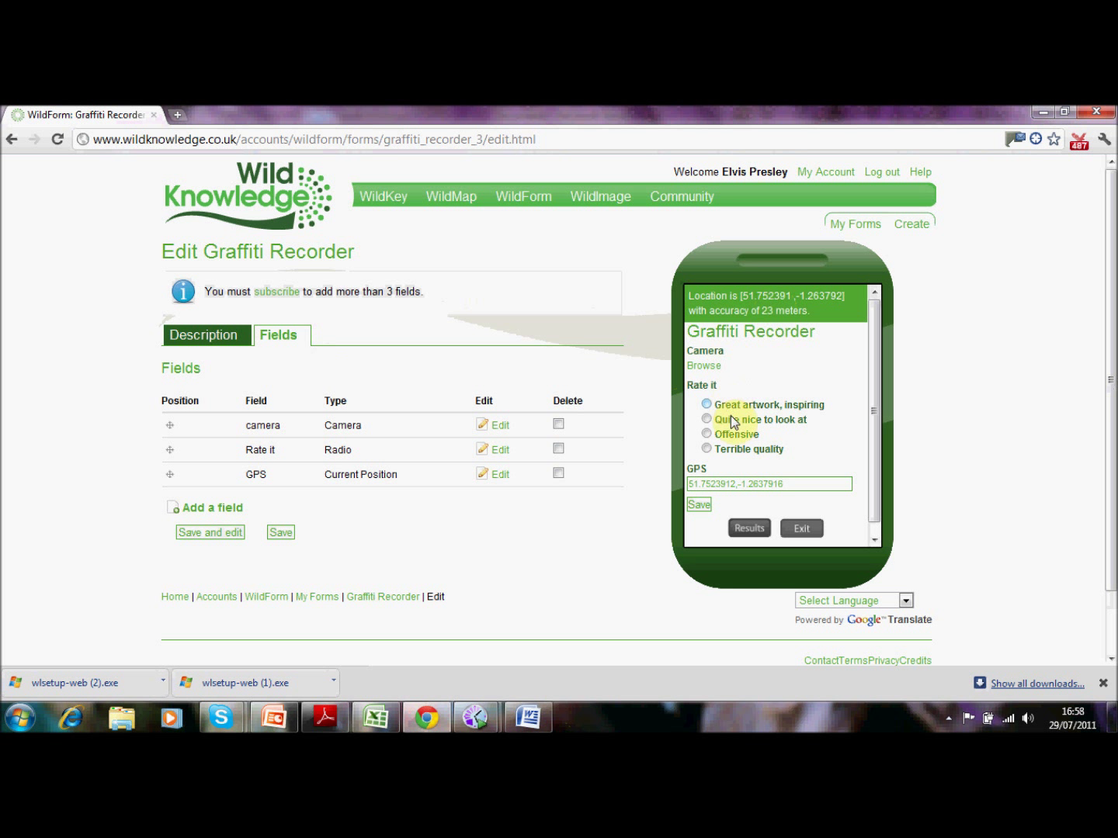
{"action": "left_click", "coordinate": [279, 534]}
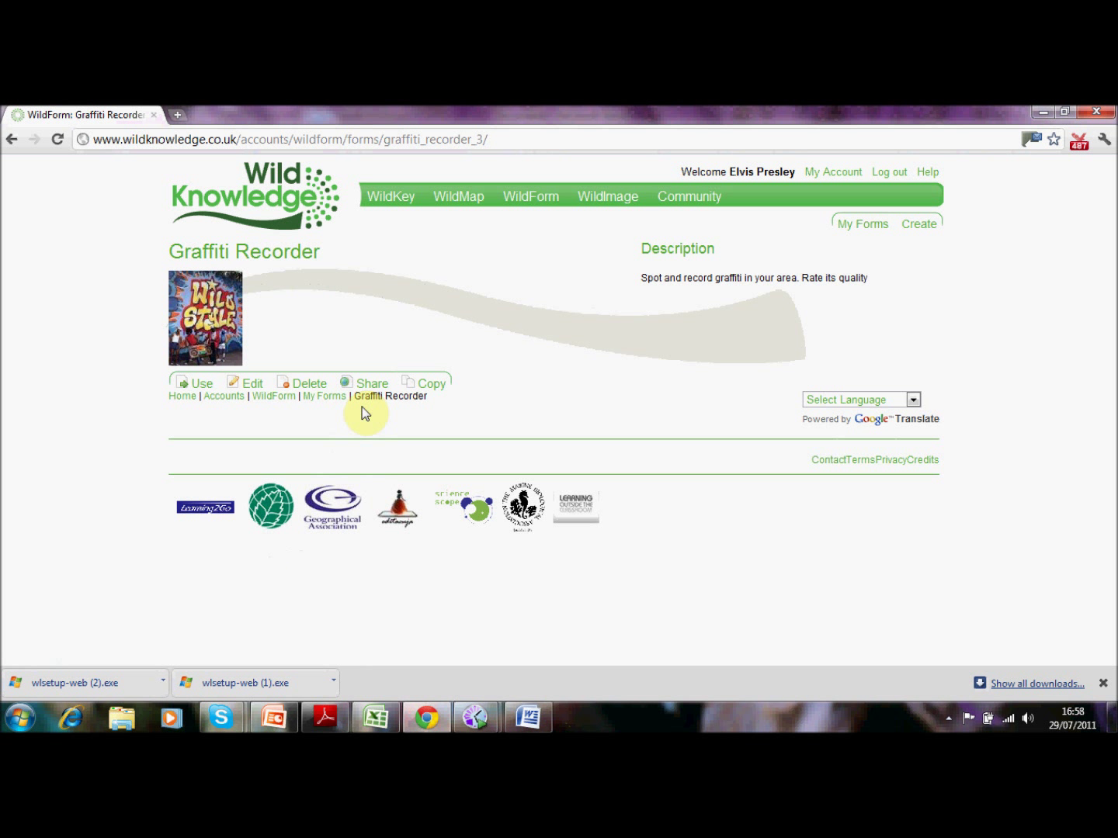
- Share Graffiti Recorder so it is available to other users, and save the setting
{"action": "left_click", "coordinate": [368, 385]}
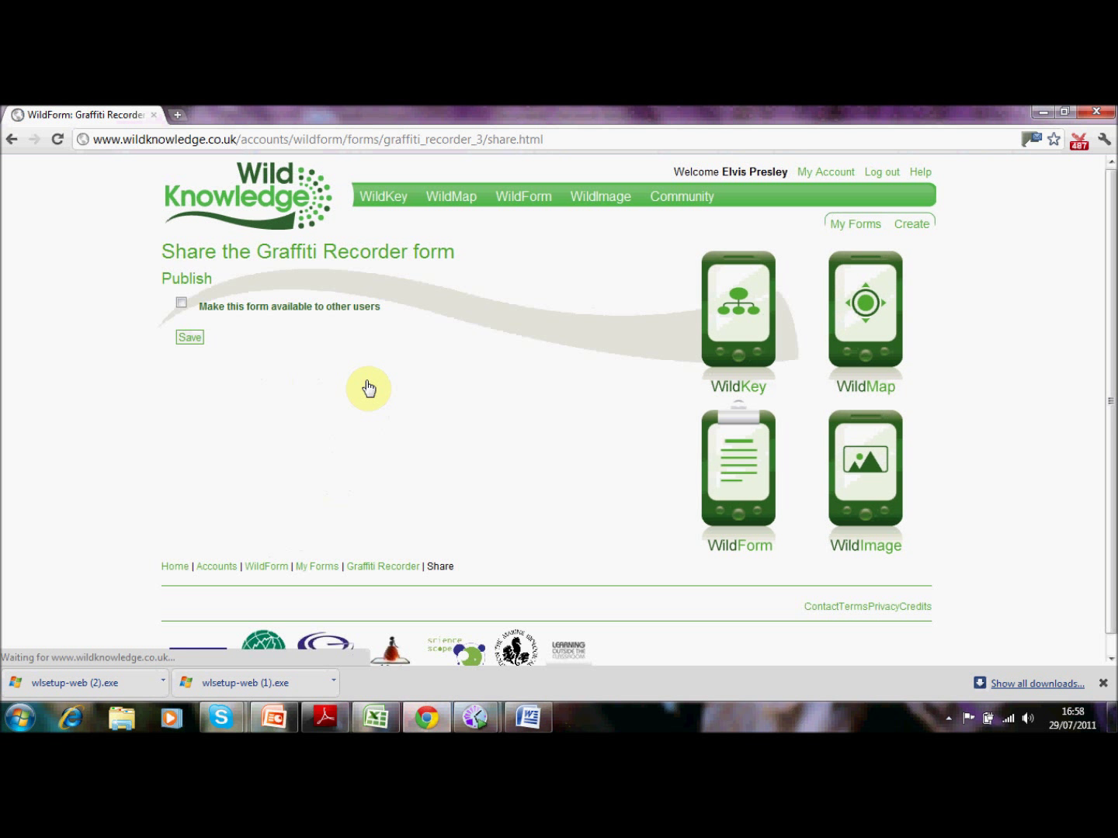
{"action": "left_click", "coordinate": [181, 303]}
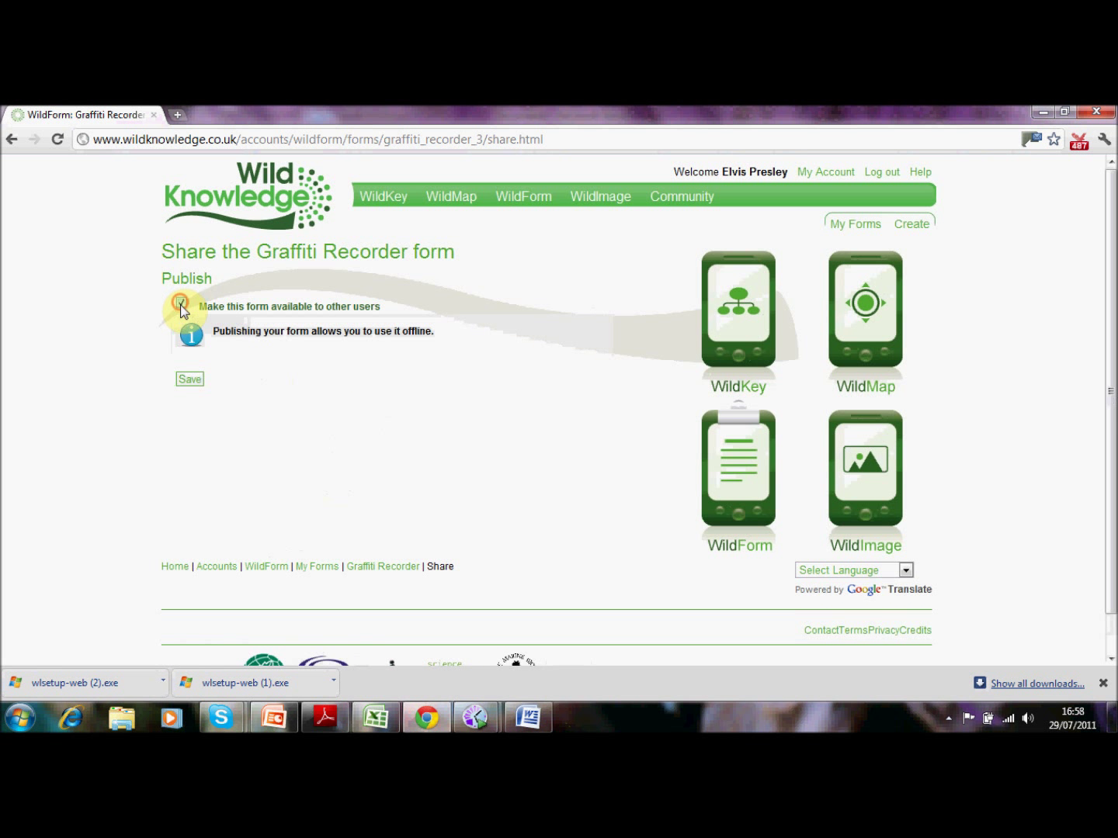
{"action": "left_click", "coordinate": [188, 382]}
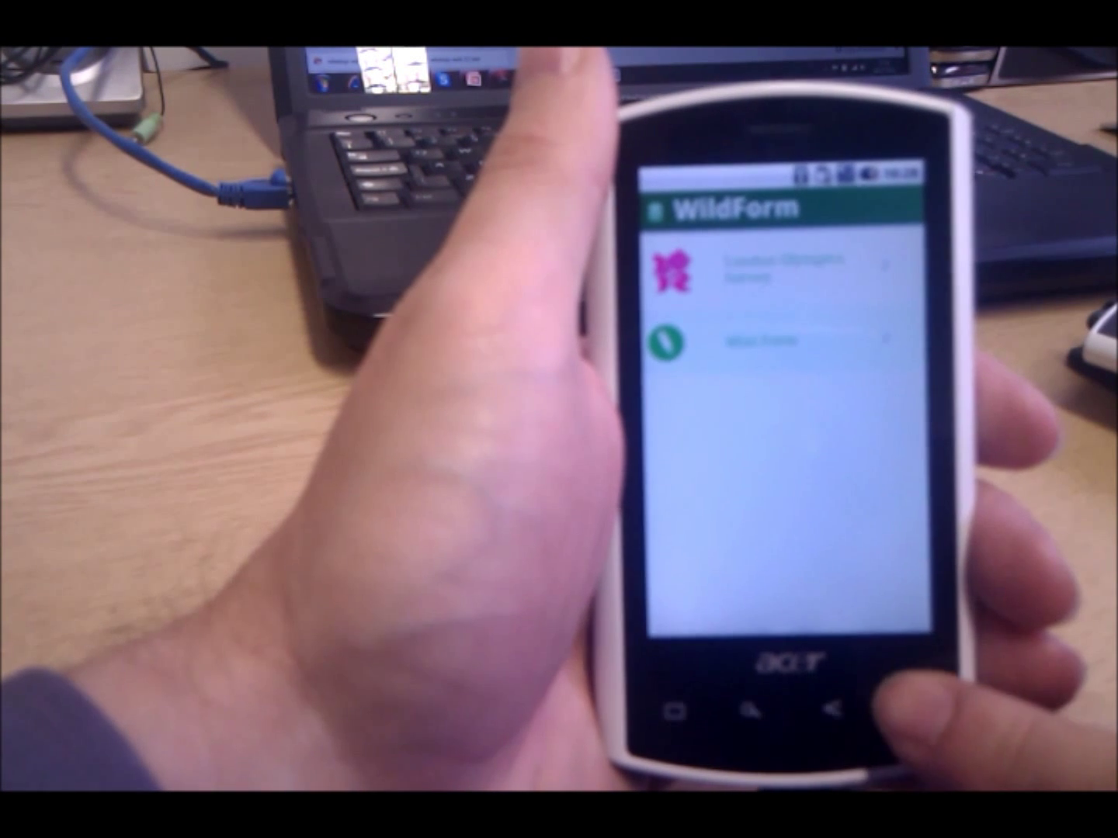
- Refresh the phone's form list to download the updated forms
{"action": "key", "text": "Menu"}
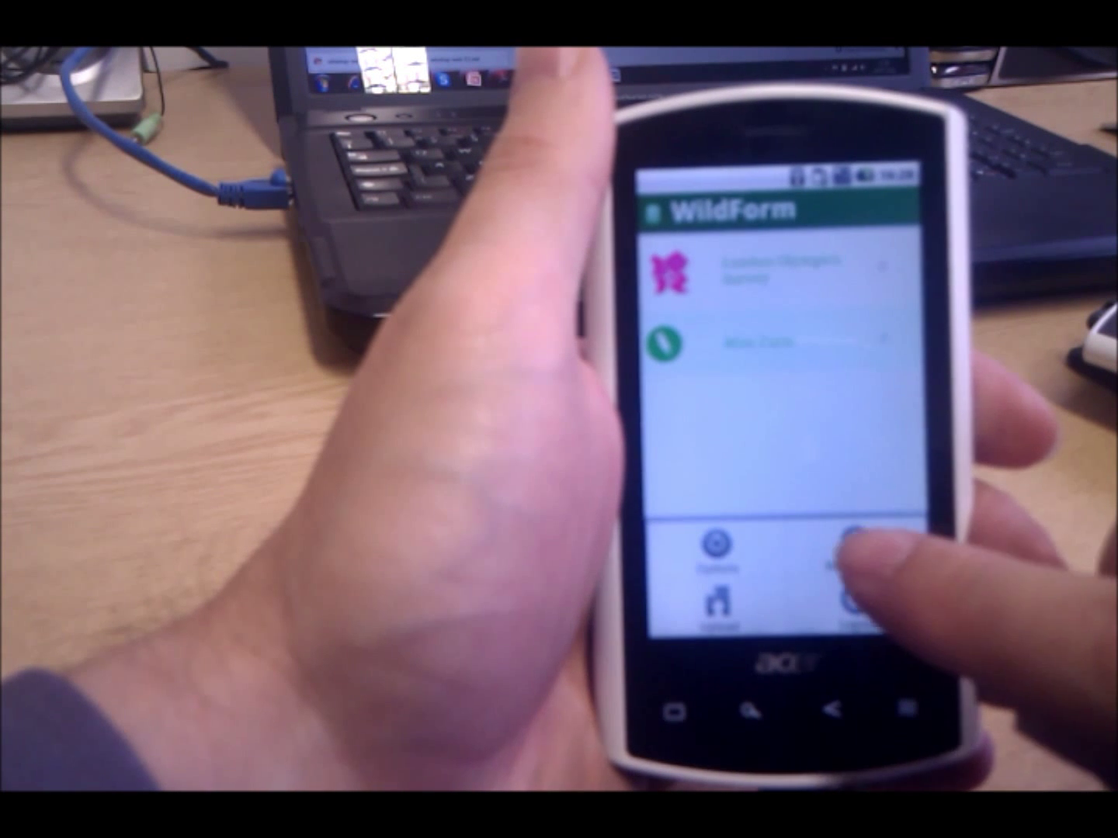
{"action": "left_click", "coordinate": [854, 547]}
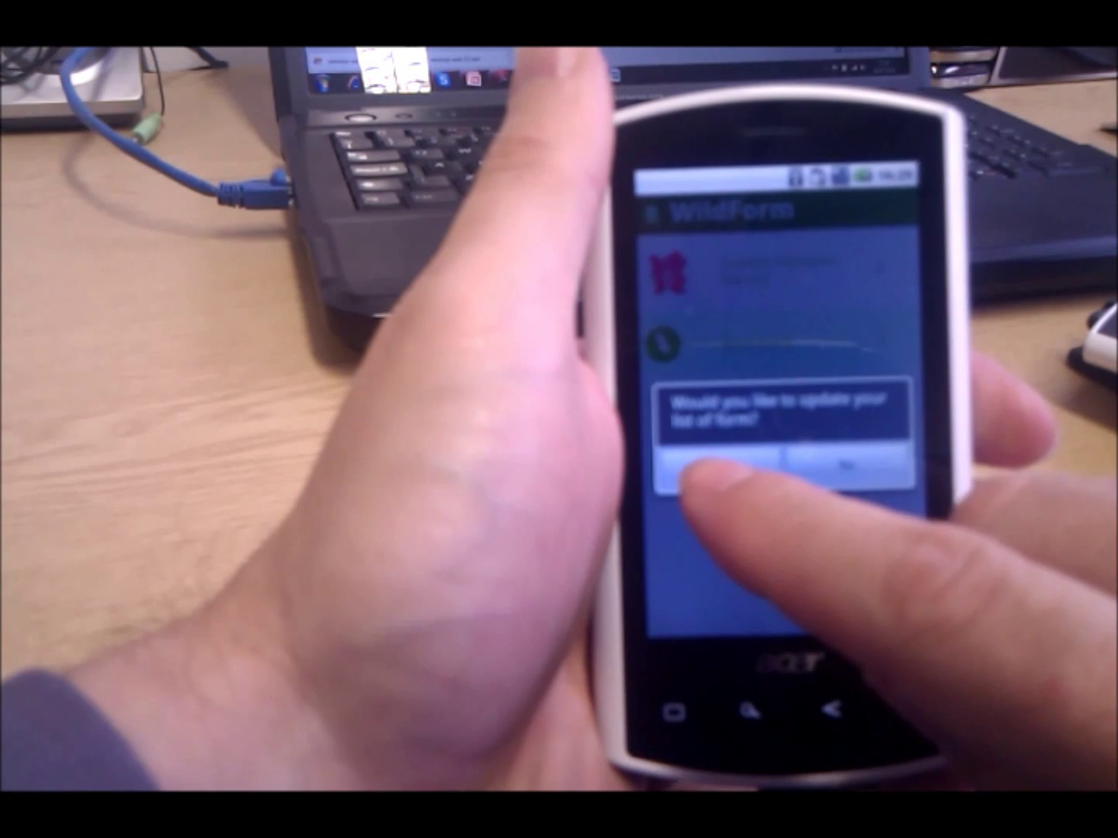
{"action": "left_click", "coordinate": [721, 466]}
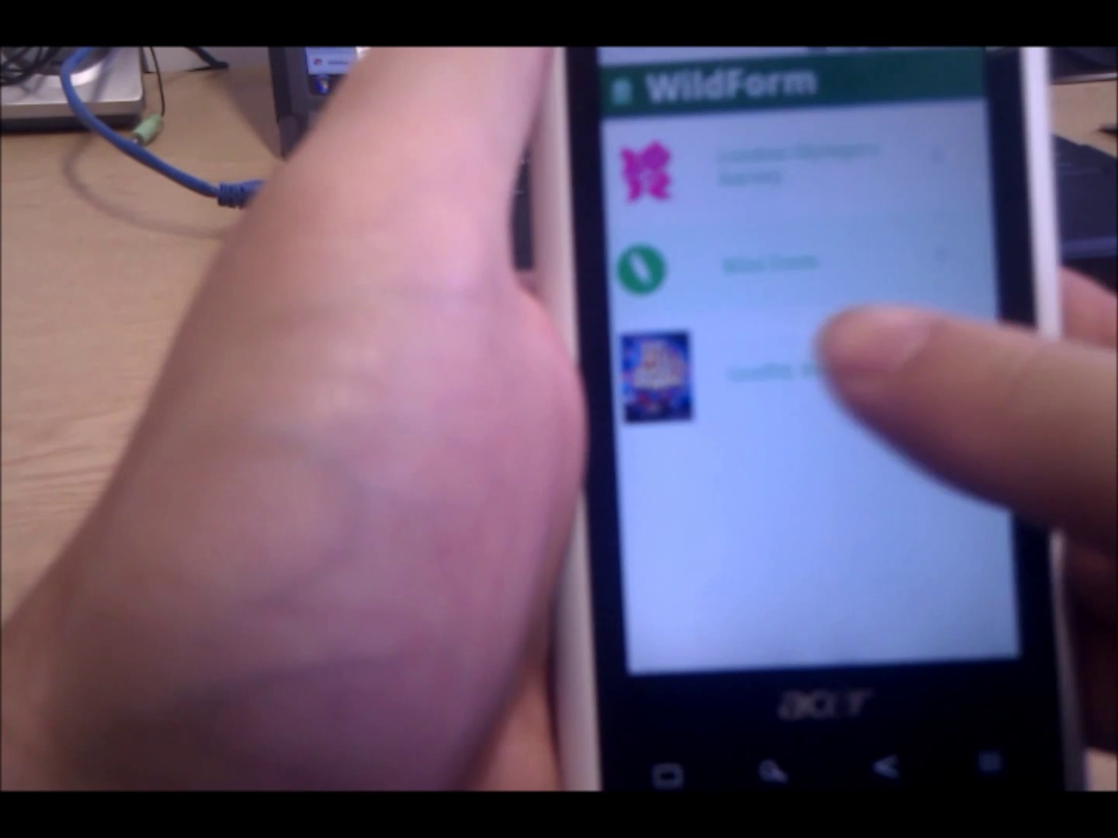
- Start a new Graffiti Recorder record and swipe through its camera, rating and GPS screens
{"action": "left_click", "coordinate": [822, 365]}
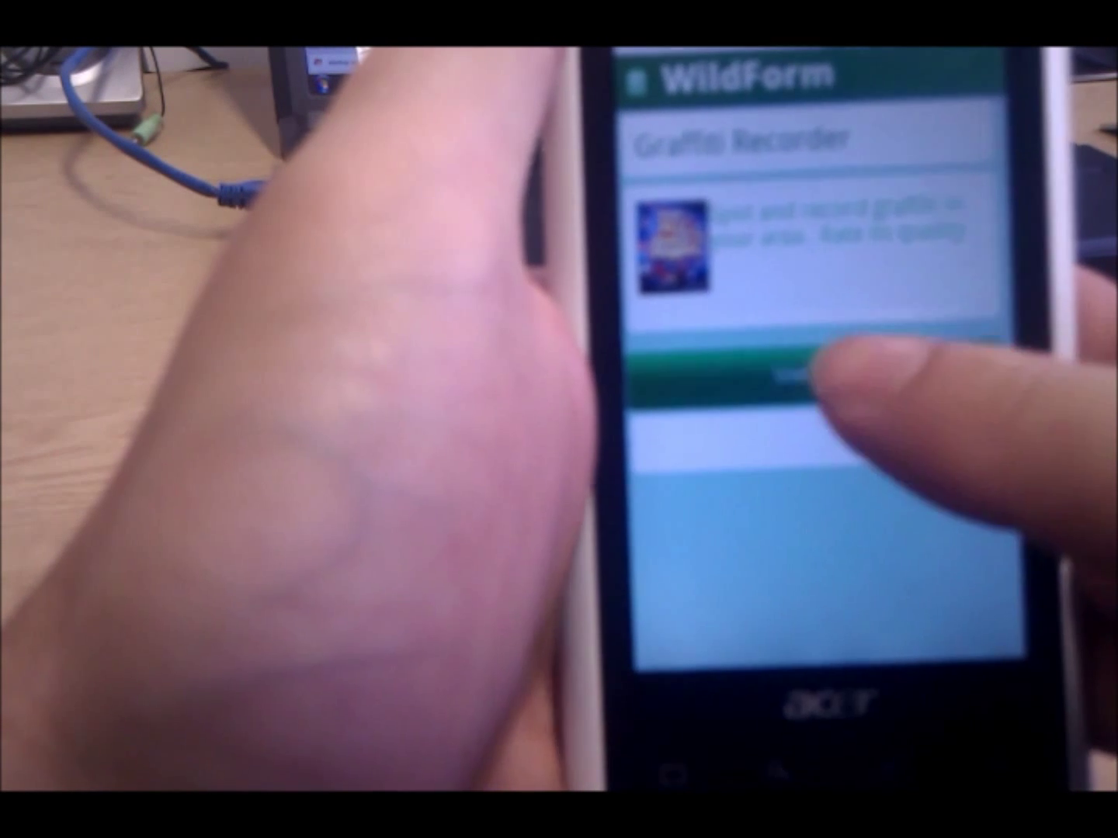
{"action": "left_click", "coordinate": [807, 374]}
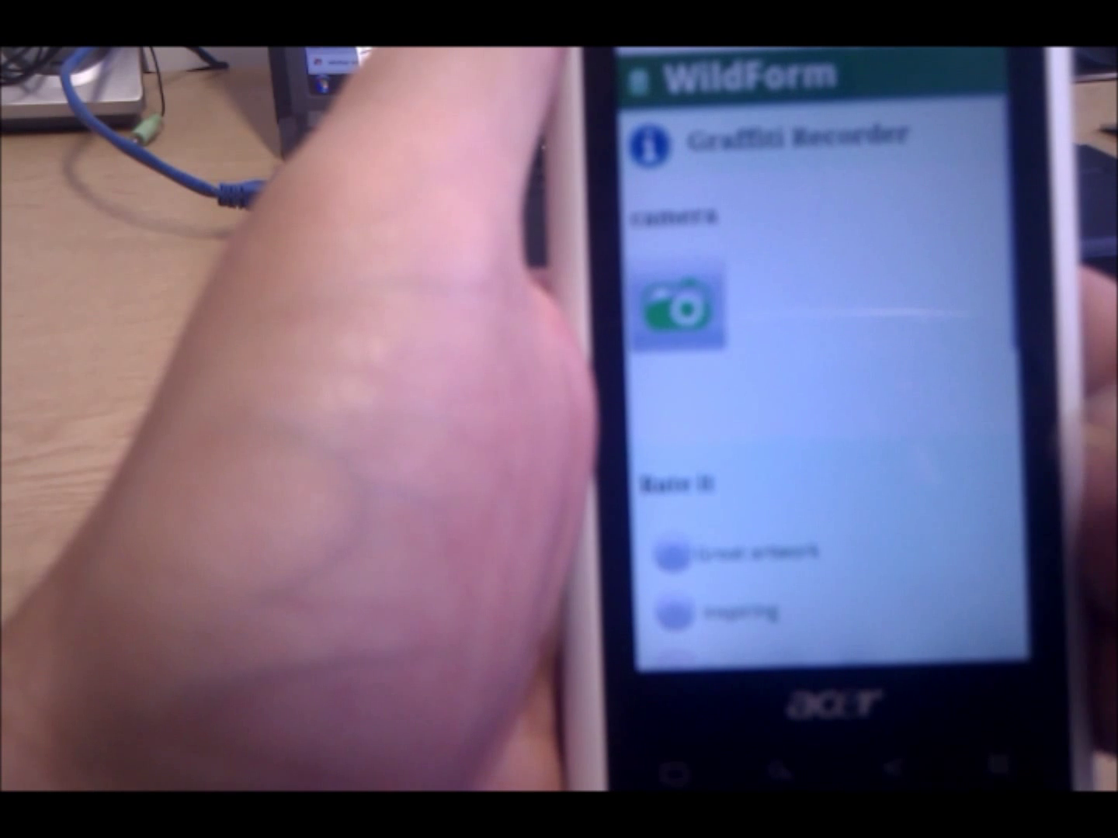
{"action": "left_click_drag", "start_coordinate": [885, 462], "coordinate": [865, 318]}
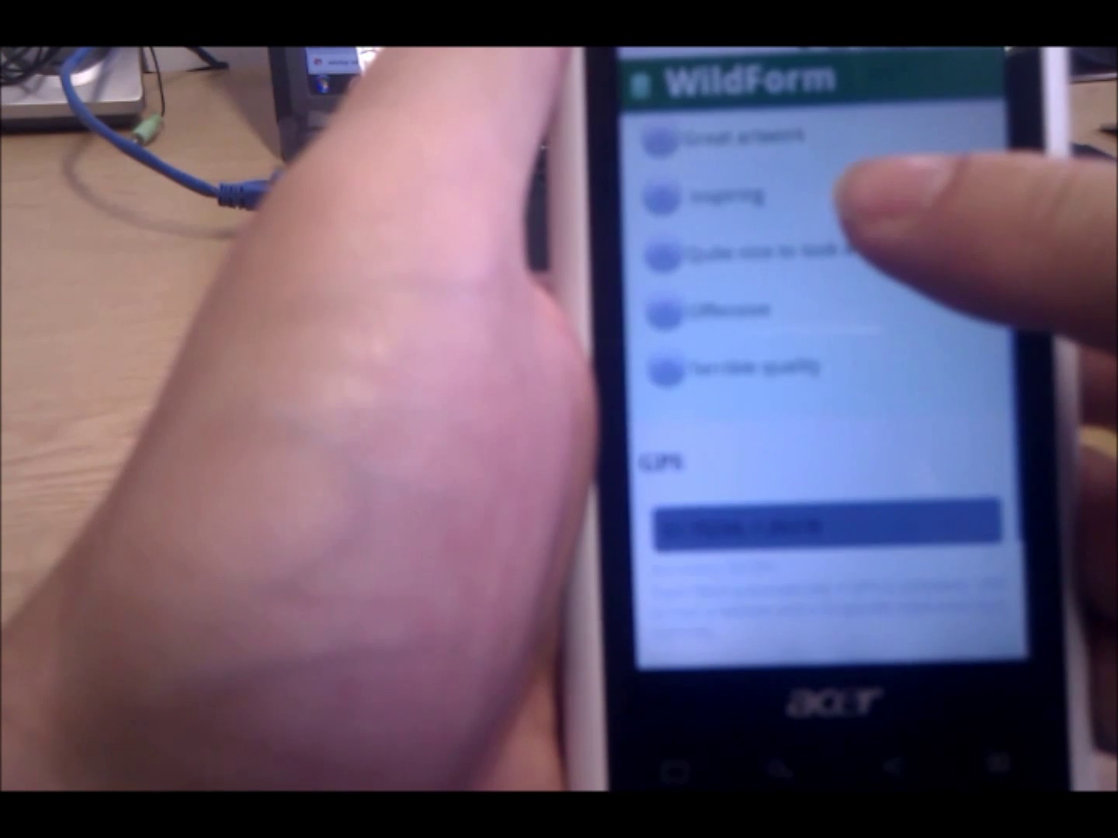
{"action": "left_click_drag", "start_coordinate": [835, 404], "coordinate": [798, 337]}
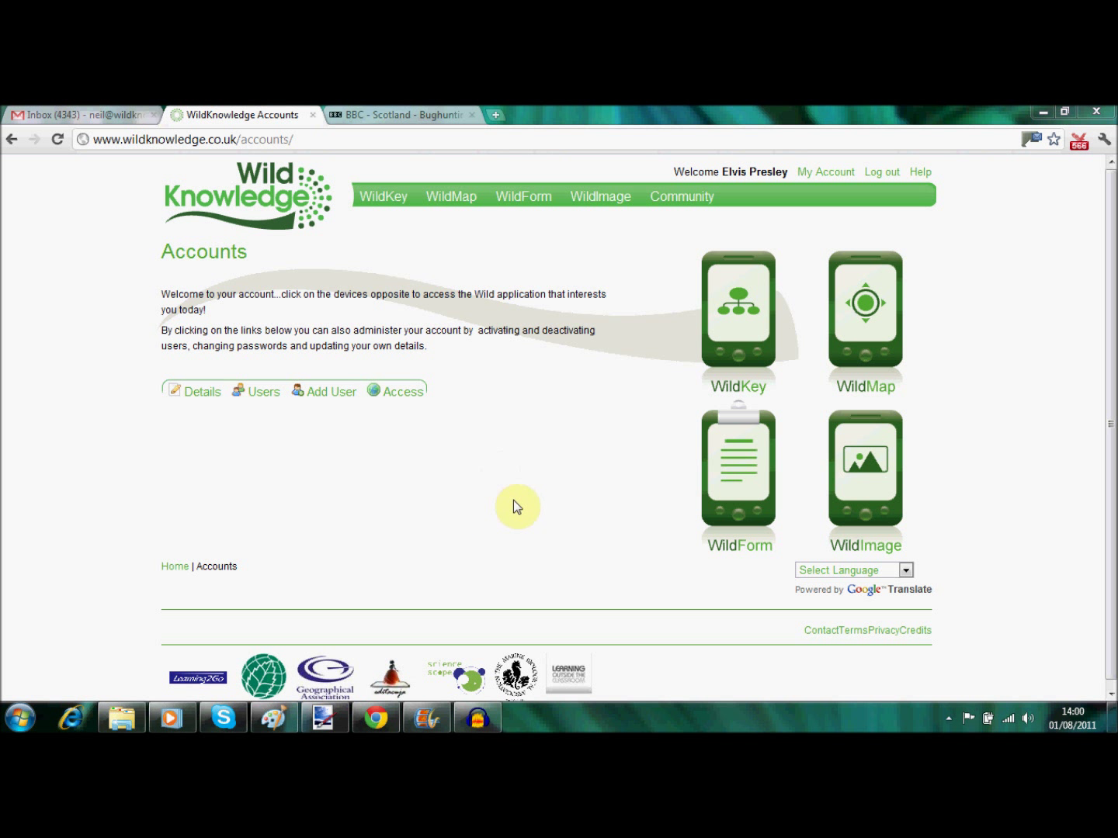
- View Graffiti Recorder's results from My Forms, sort them by Rate it, then open Map (Google)
{"action": "left_click", "coordinate": [739, 476]}
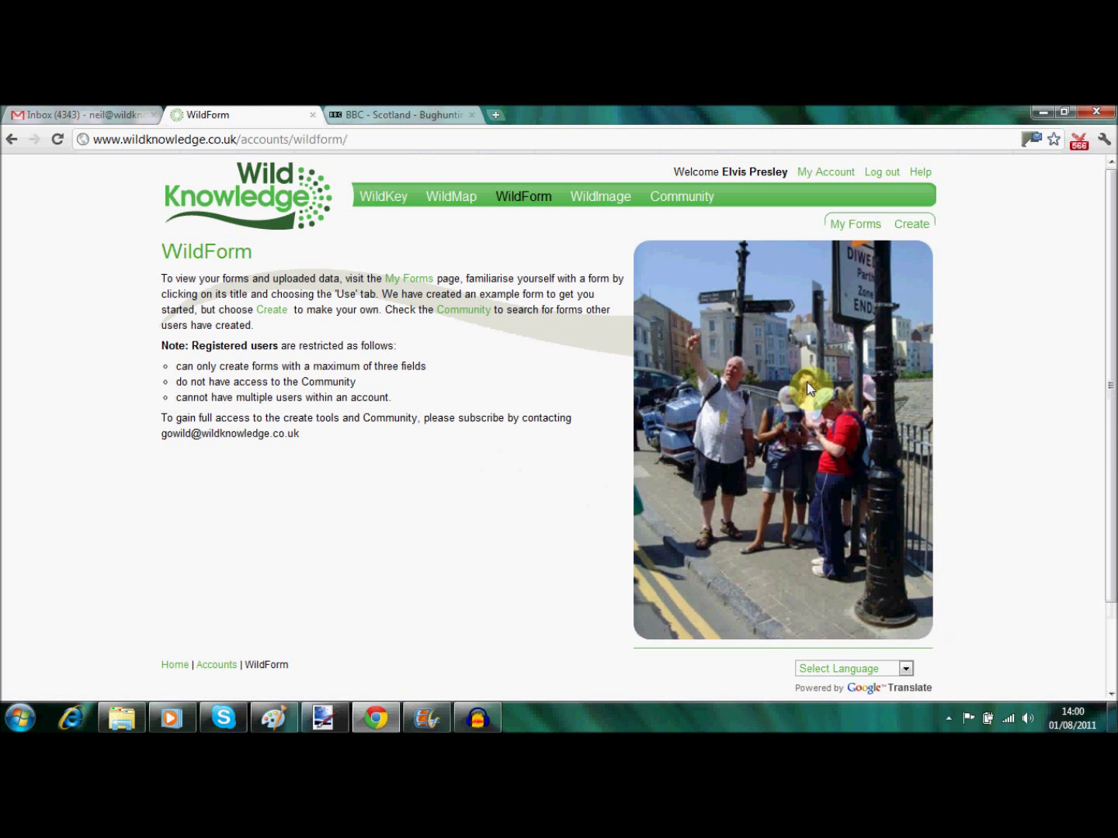
{"action": "left_click", "coordinate": [851, 227]}
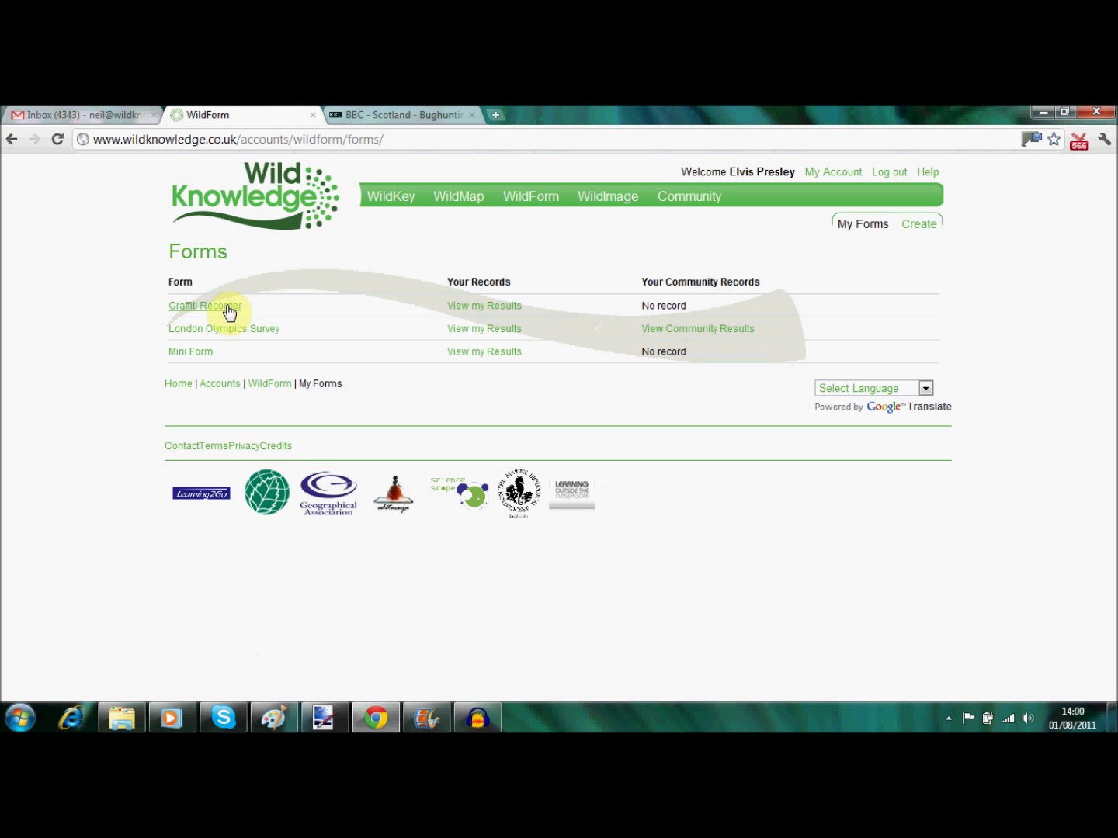
{"action": "left_click", "coordinate": [475, 310]}
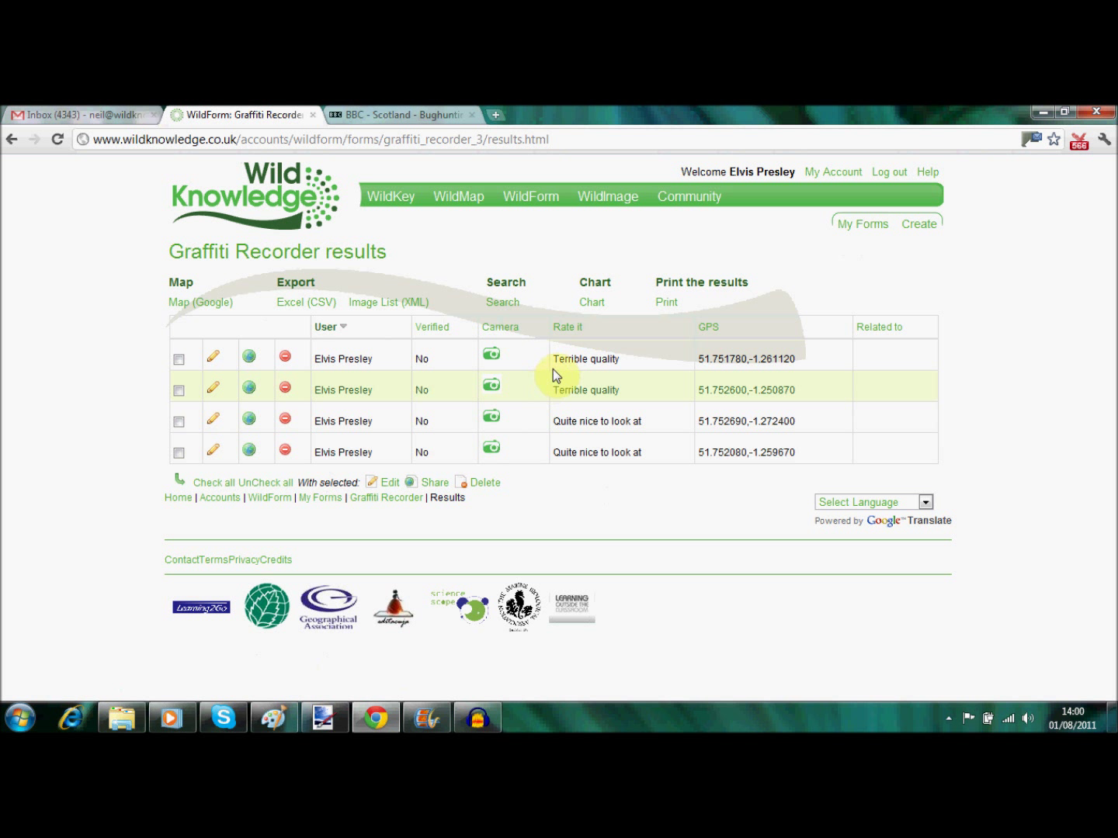
{"action": "left_click", "coordinate": [578, 332]}
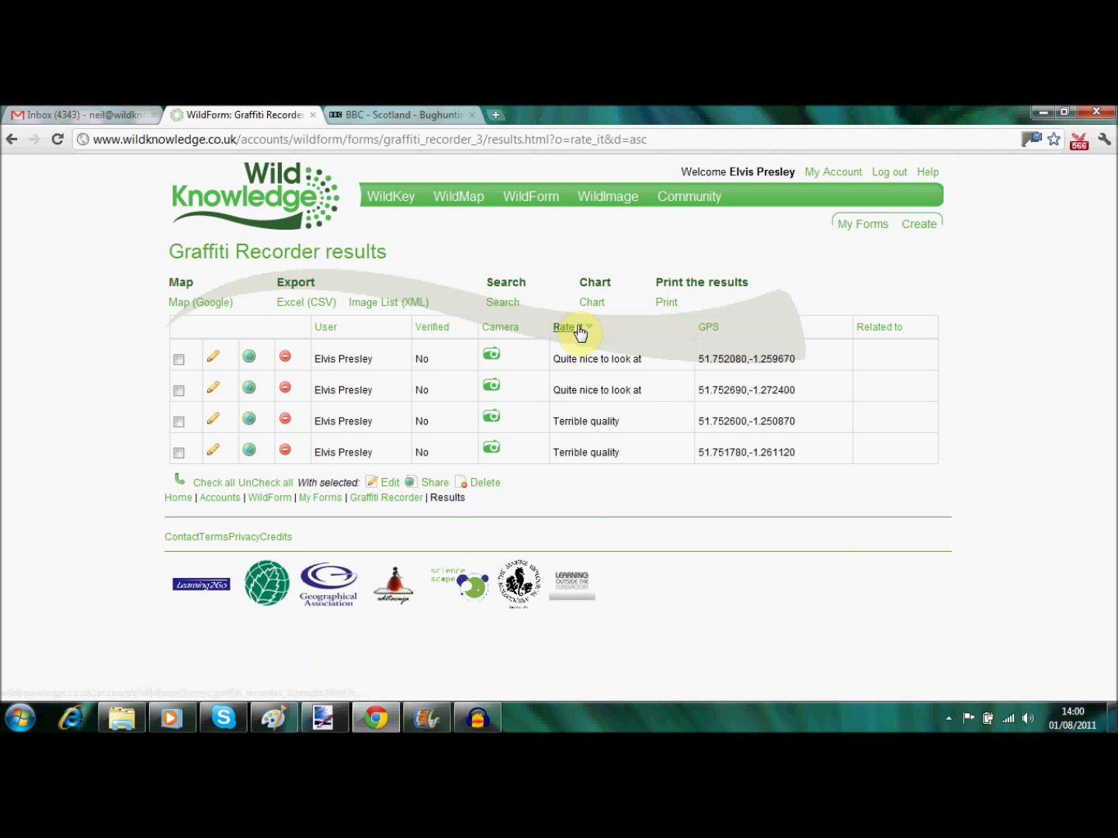
{"action": "left_click", "coordinate": [208, 306]}
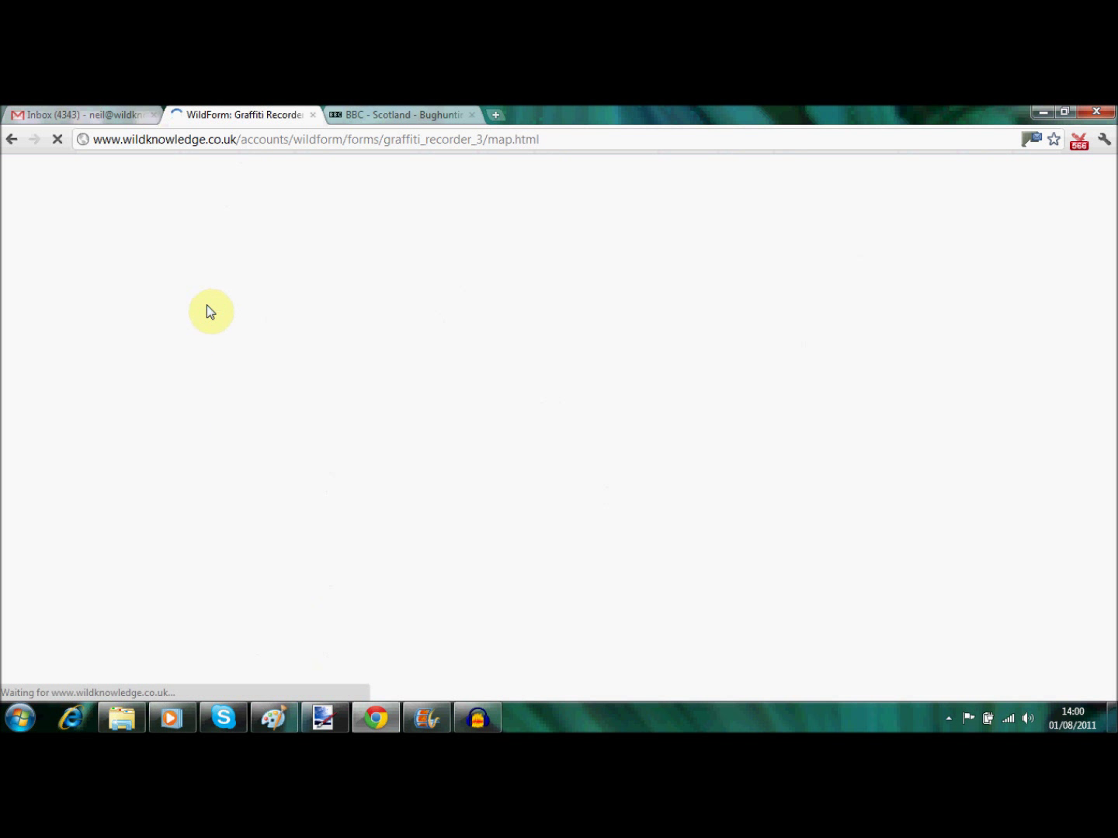
- Show the map as satellite imagery, zoom to the westernmost marker, and view its SOAK graffiti photo
{"action": "left_click_drag", "start_coordinate": [426, 451], "coordinate": [424, 369]}
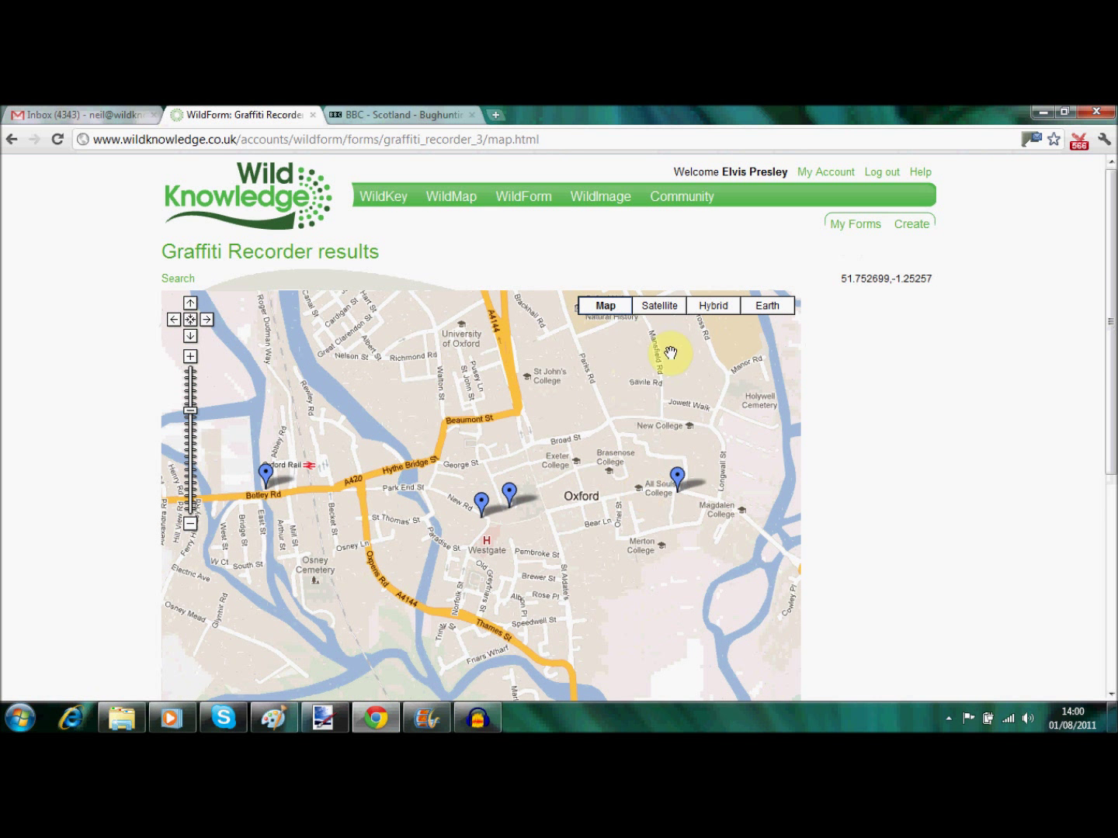
{"action": "left_click", "coordinate": [666, 317]}
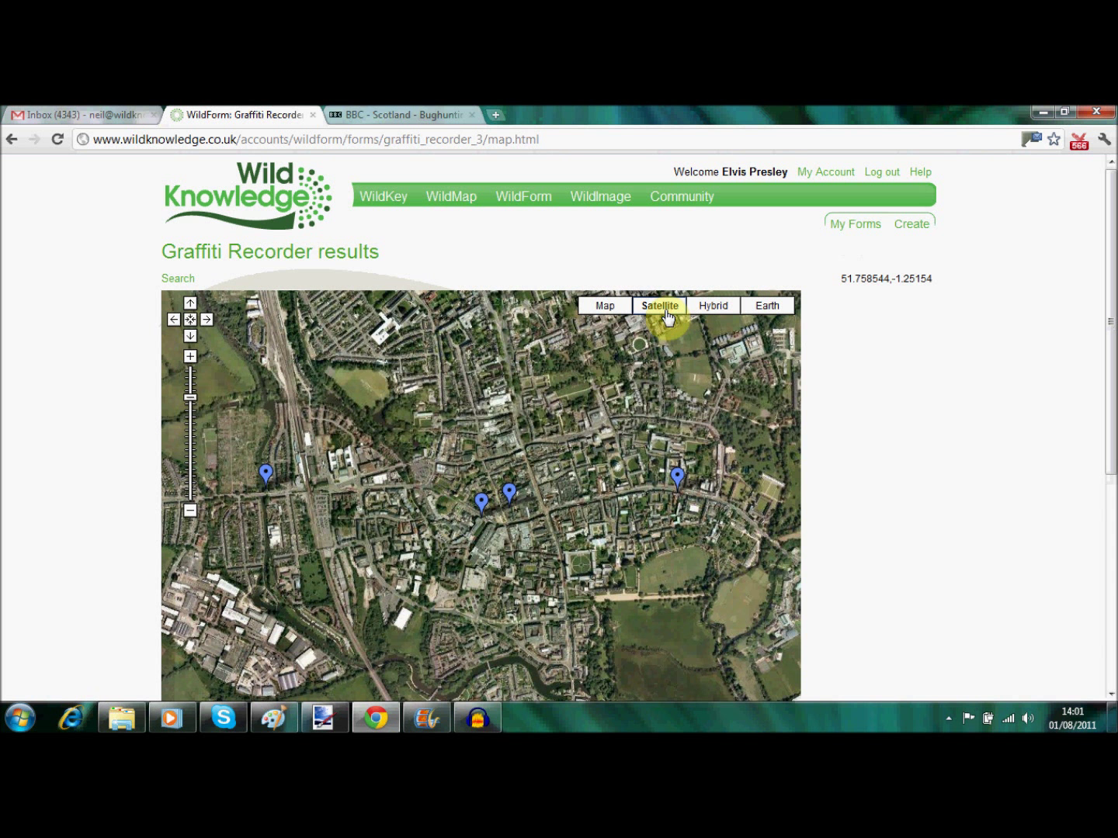
{"action": "double_click", "coordinate": [303, 493]}
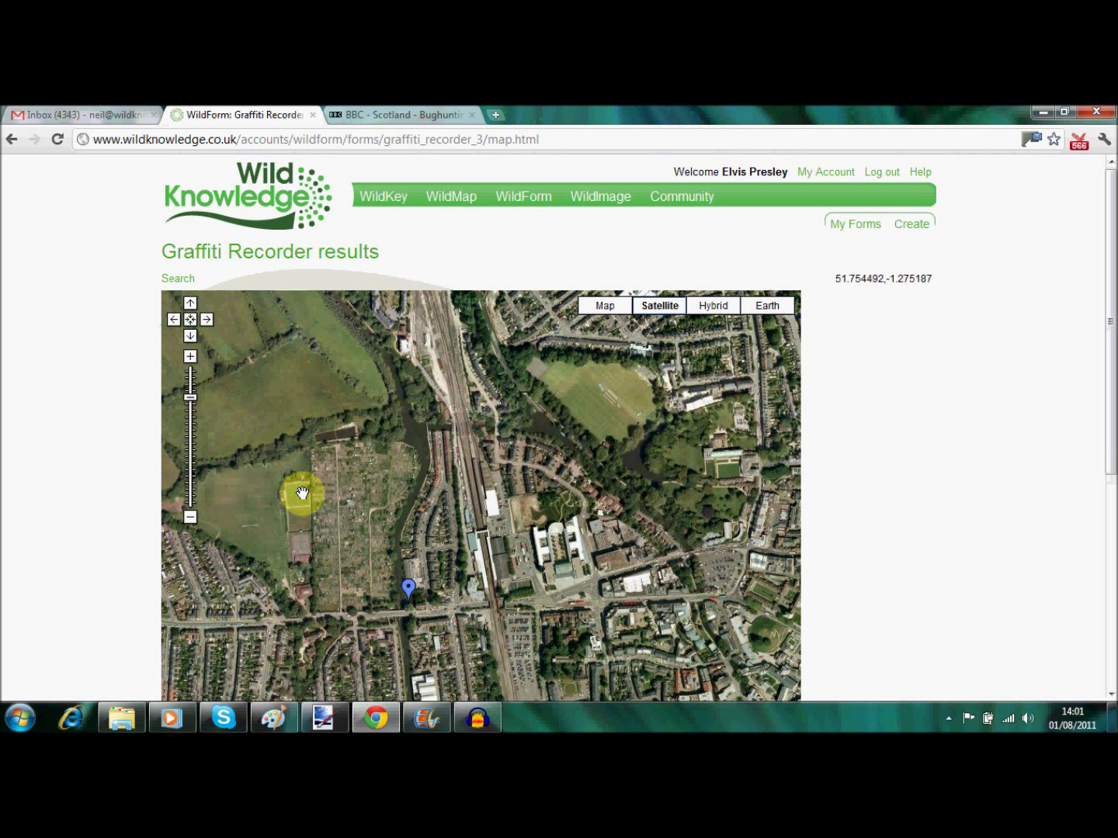
{"action": "left_click", "coordinate": [409, 591]}
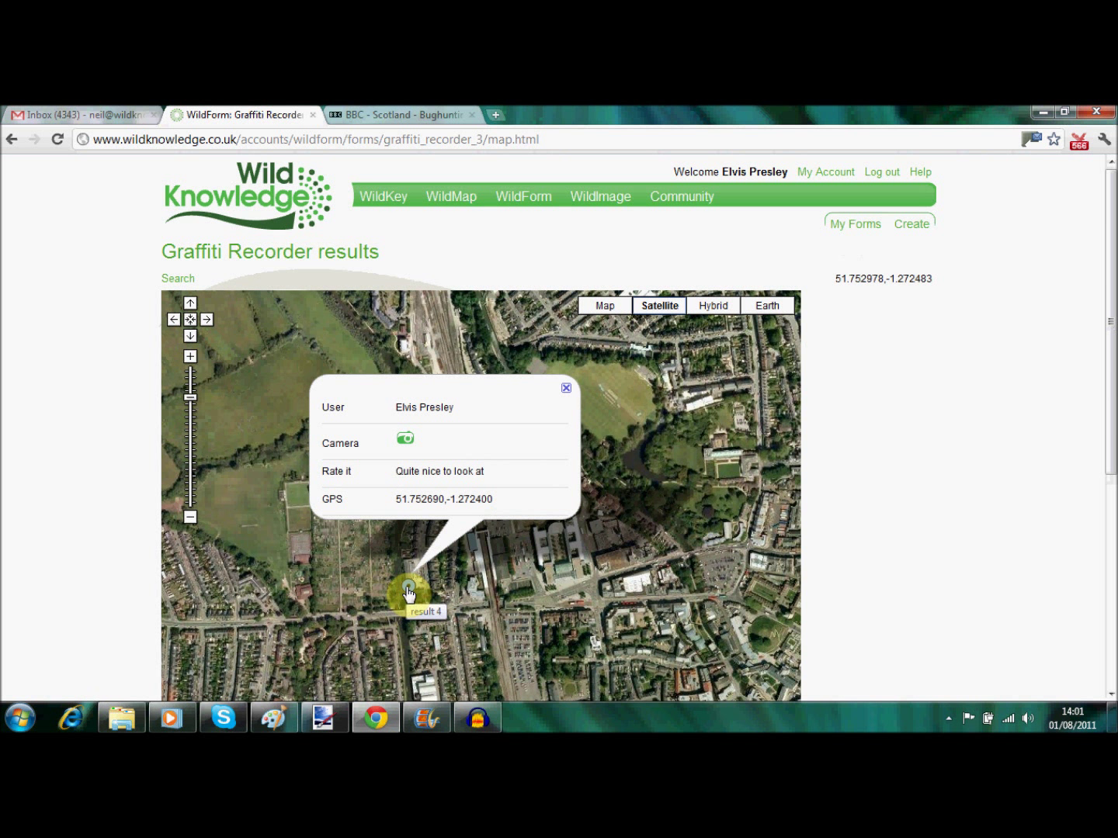
{"action": "left_click", "coordinate": [407, 443]}
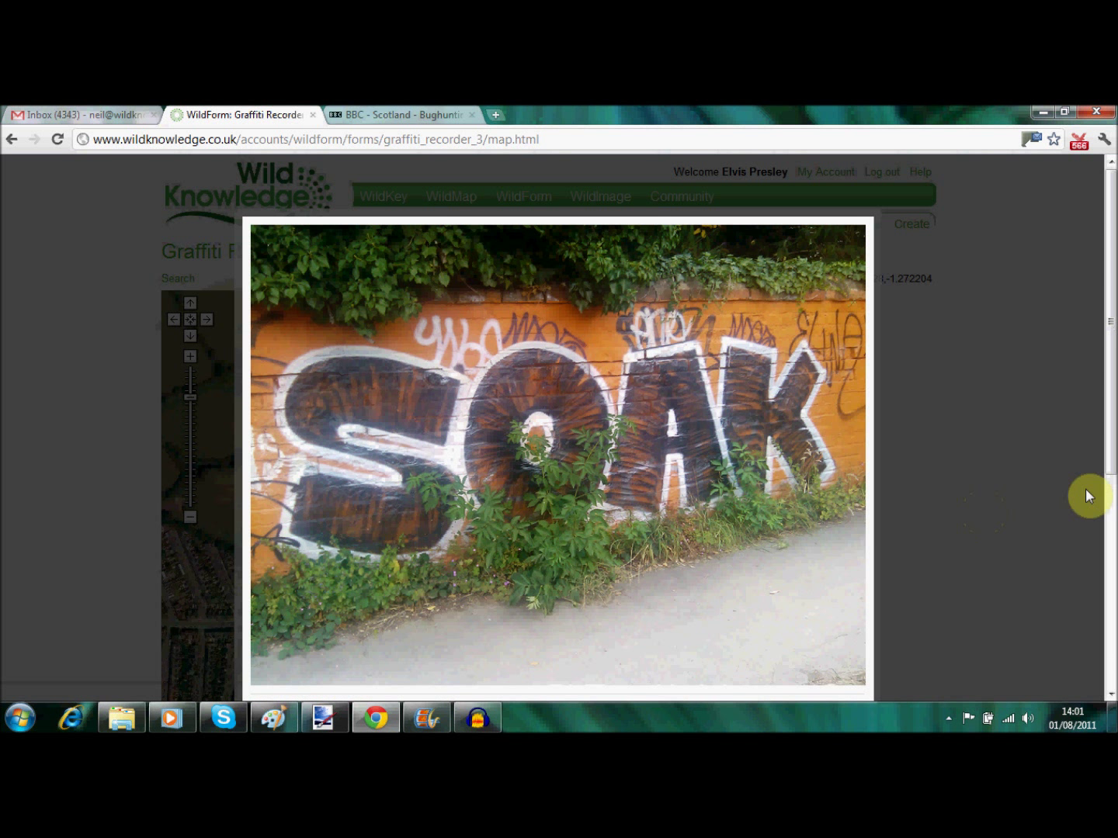
{"action": "scroll", "coordinate": [1110, 459], "scroll_direction": "down", "scroll_amount": 1}
{"action": "scroll", "coordinate": [1110, 466], "scroll_direction": "down", "scroll_amount": 2}
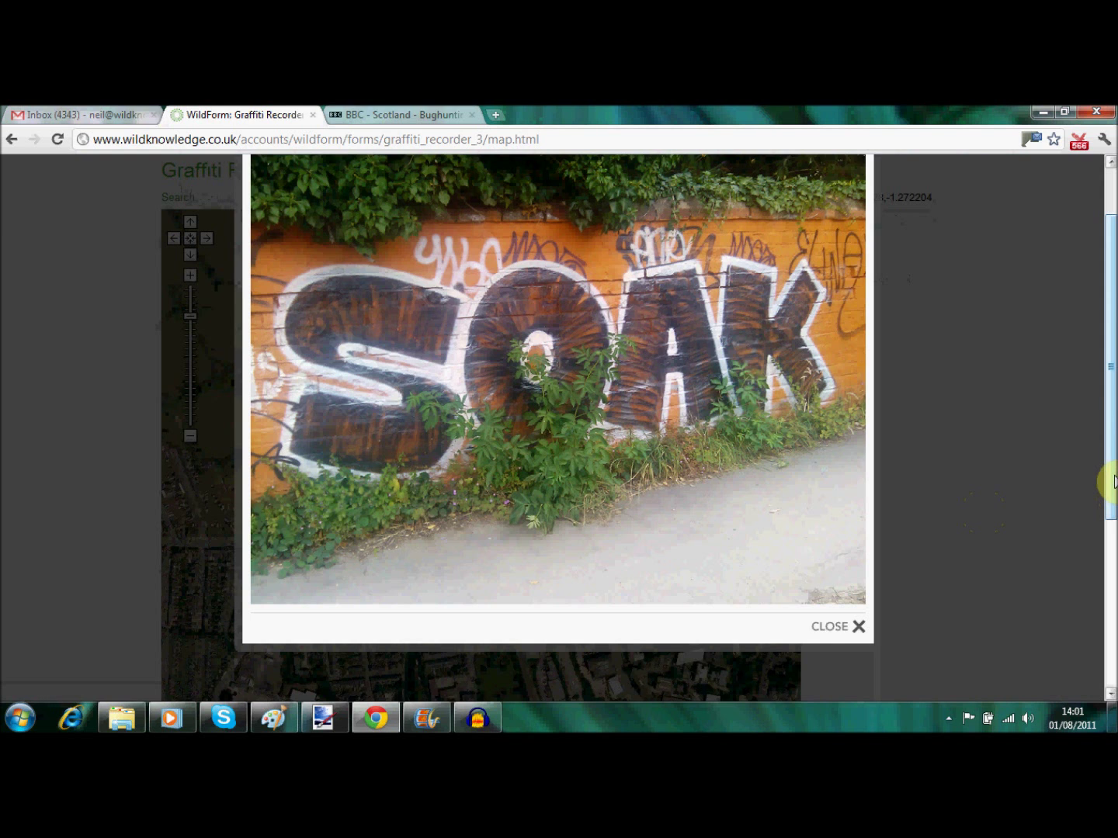
{"action": "left_click", "coordinate": [1103, 477]}
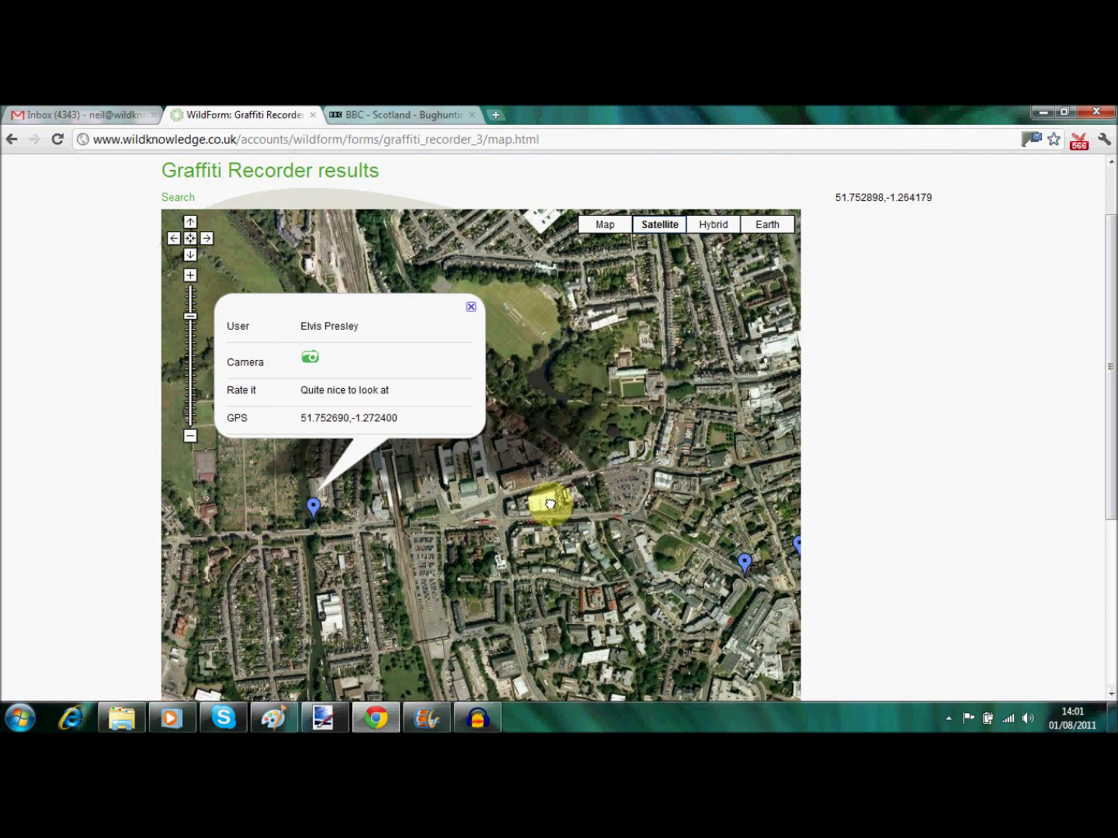
- Move to the town-centre markers and view the next record's enlarged graffiti photo
{"action": "left_click_drag", "start_coordinate": [550, 505], "coordinate": [406, 474]}
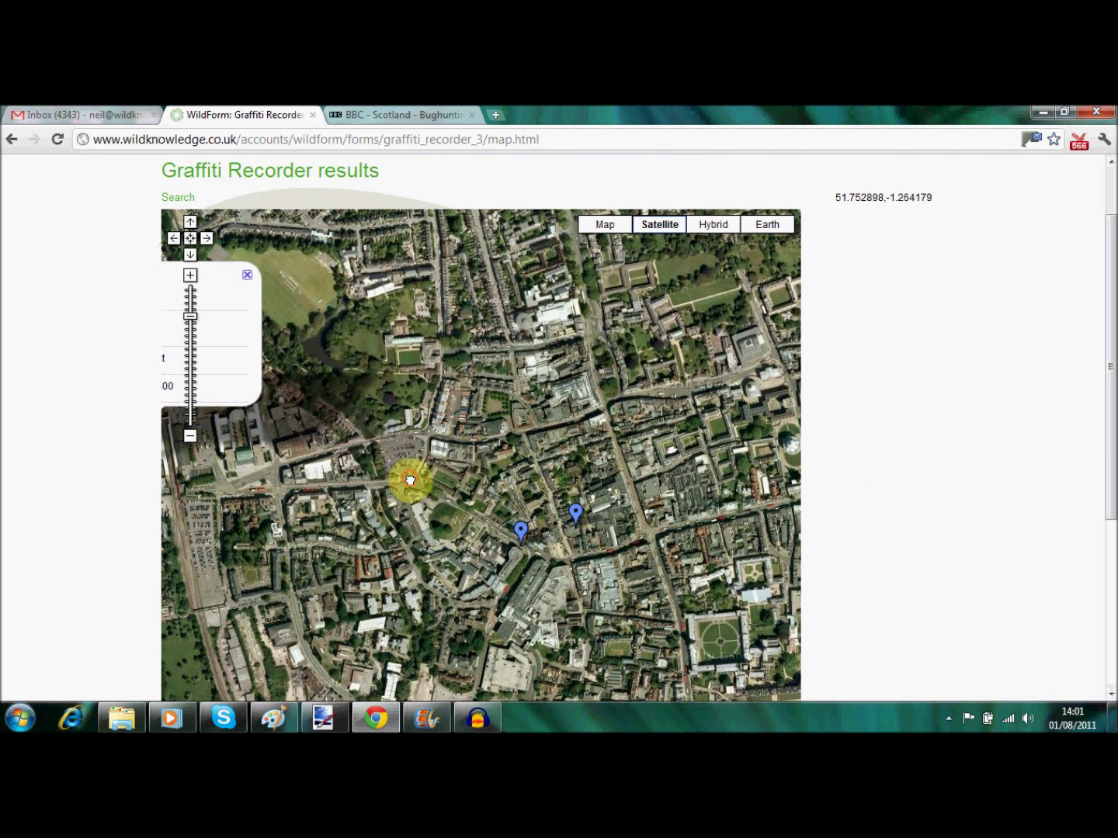
{"action": "left_click", "coordinate": [522, 536]}
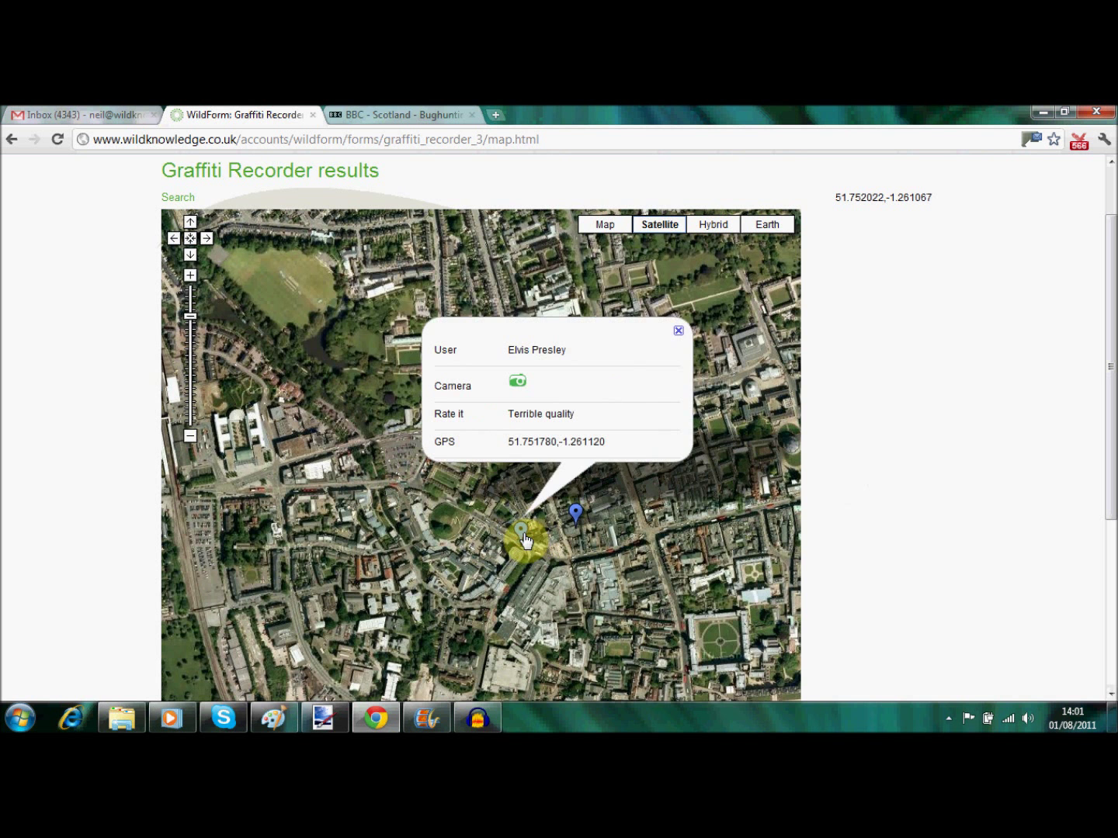
{"action": "left_click", "coordinate": [515, 381]}
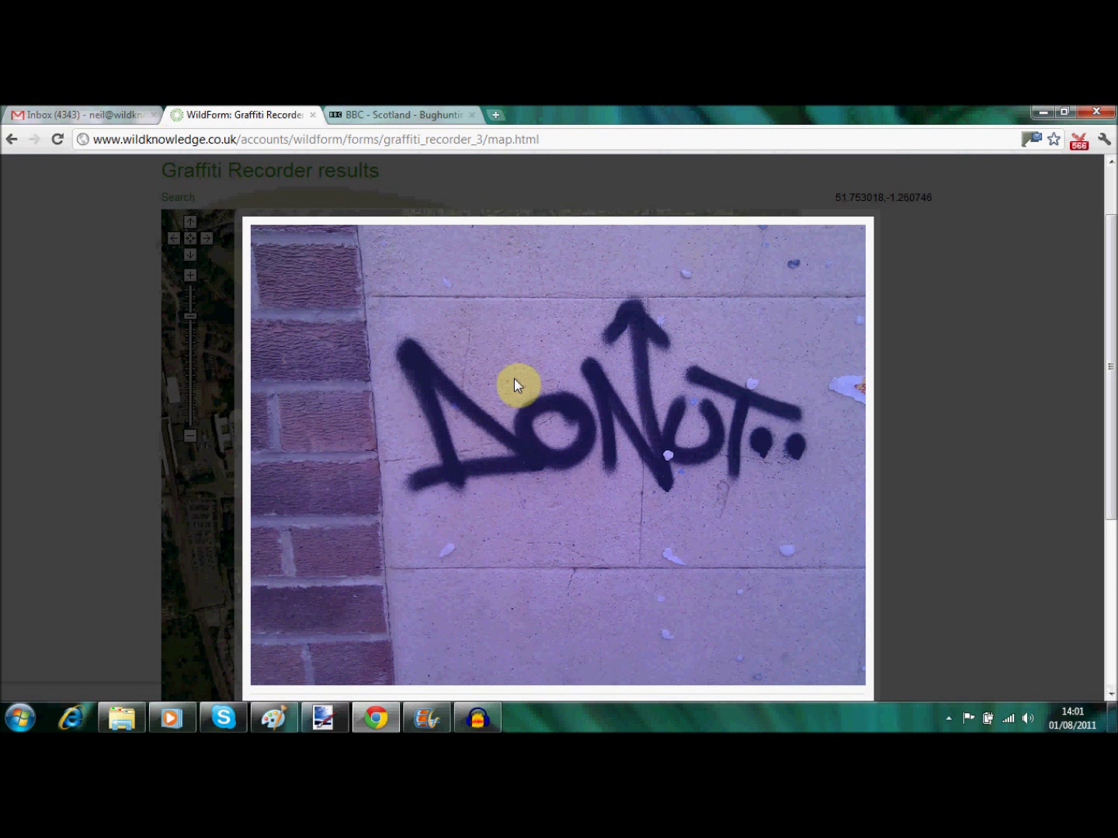
{"action": "left_click", "coordinate": [514, 378]}
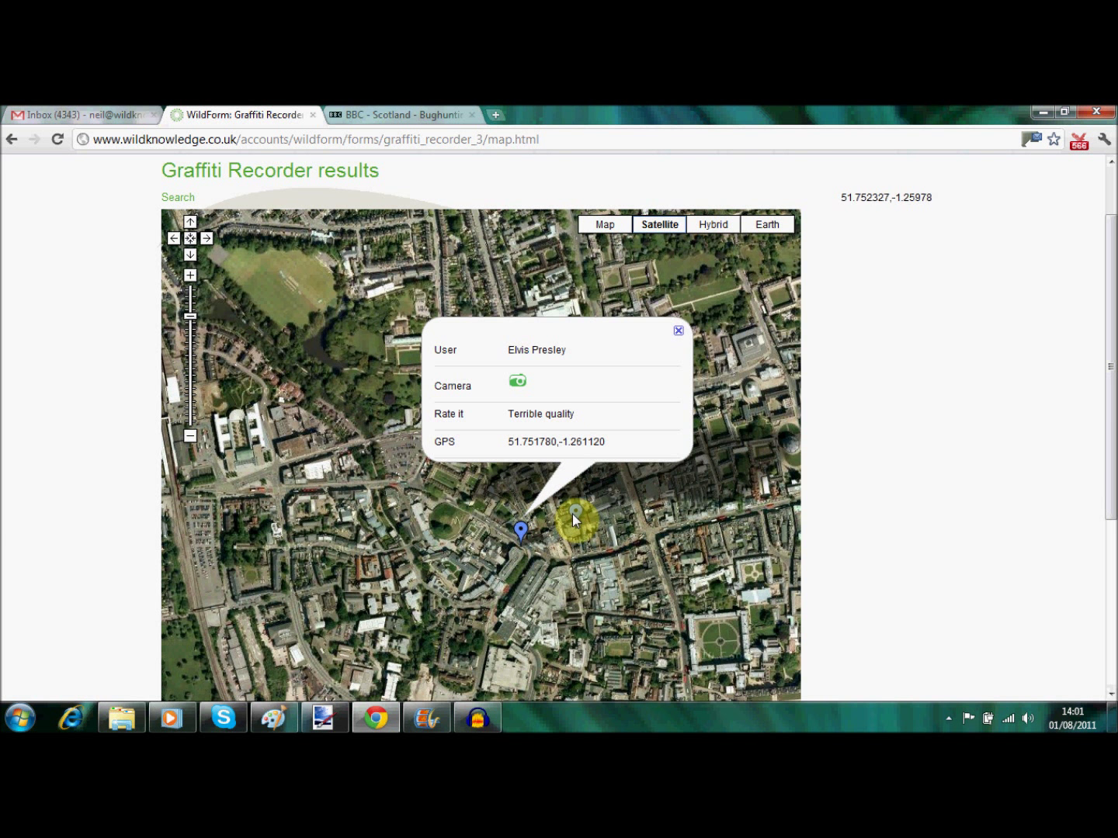
- View the neighbouring marker's butterfly graffiti photo, then return to the results table
{"action": "left_click", "coordinate": [574, 516]}
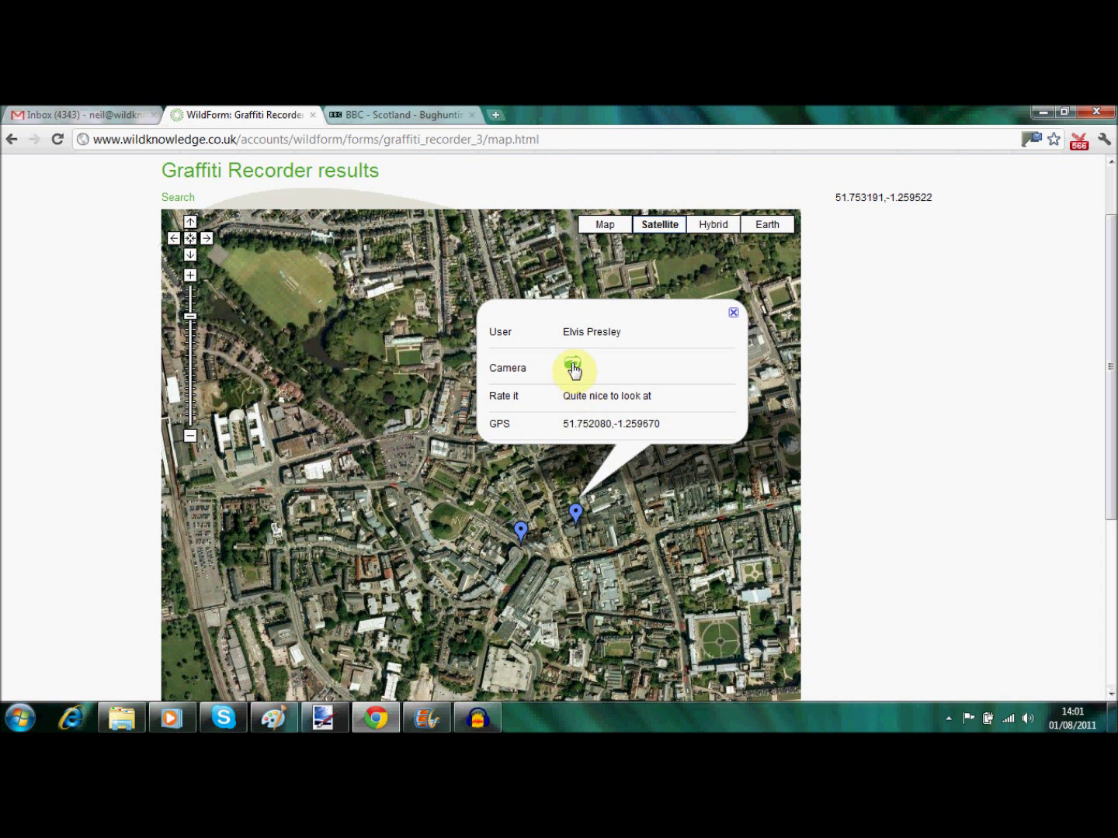
{"action": "left_click", "coordinate": [571, 368]}
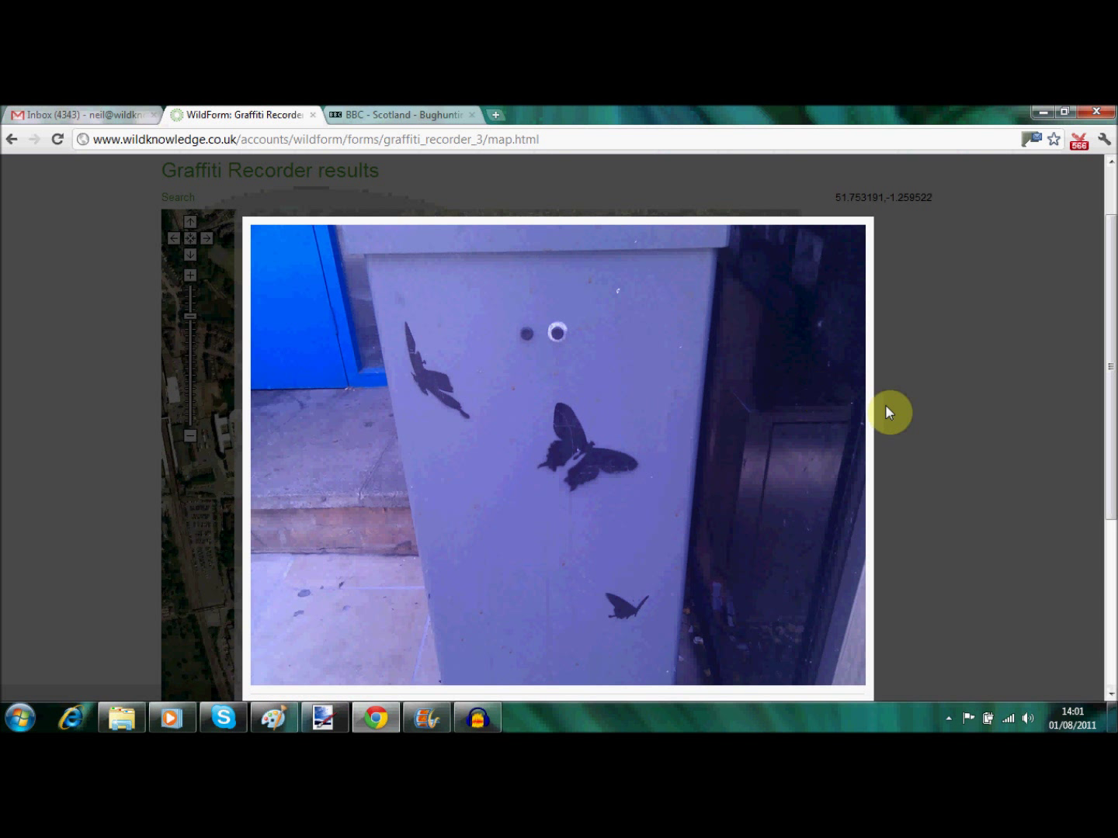
{"action": "left_click_drag", "start_coordinate": [1105, 416], "coordinate": [1113, 474]}
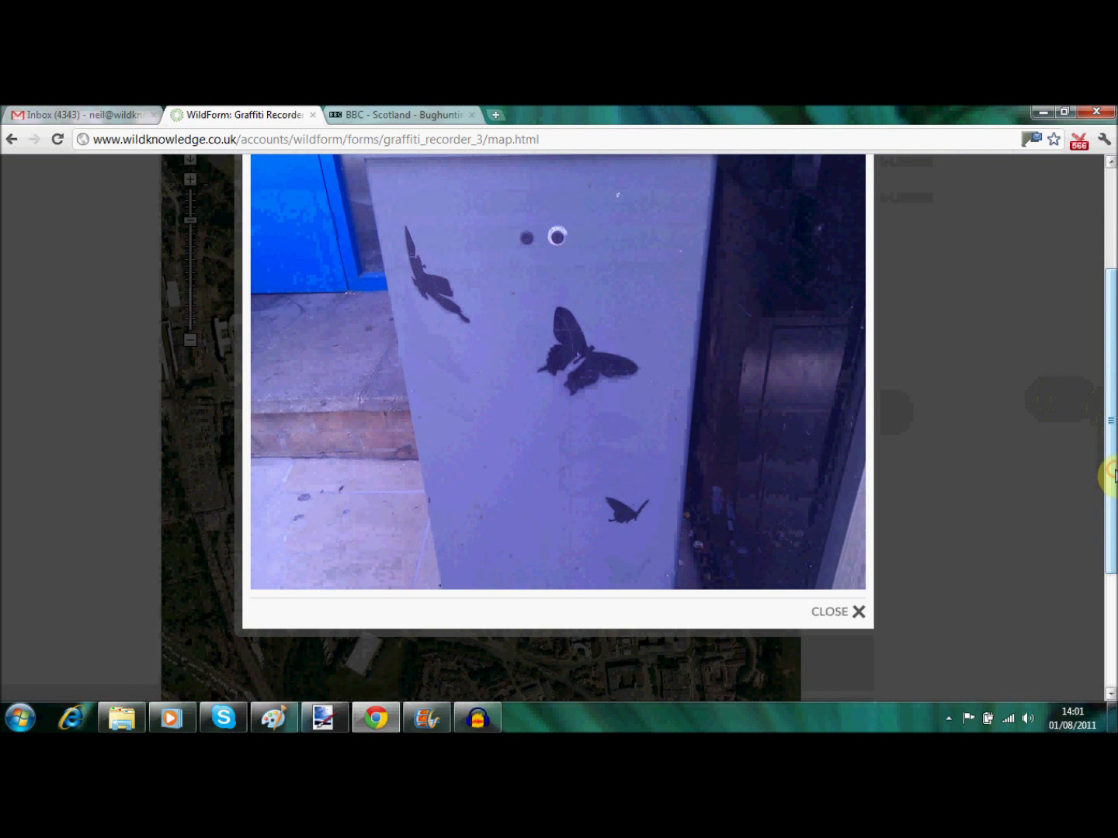
{"action": "key", "text": "Escape"}
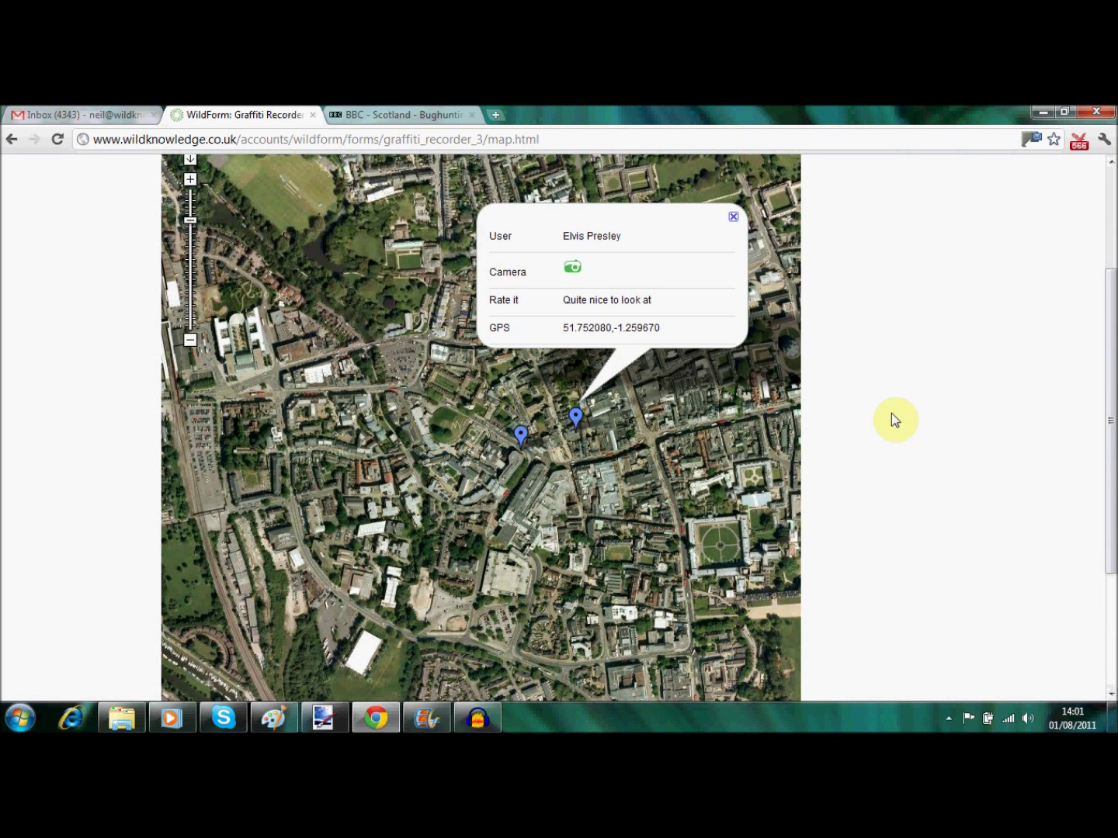
{"action": "left_click_drag", "start_coordinate": [1113, 475], "coordinate": [1110, 591]}
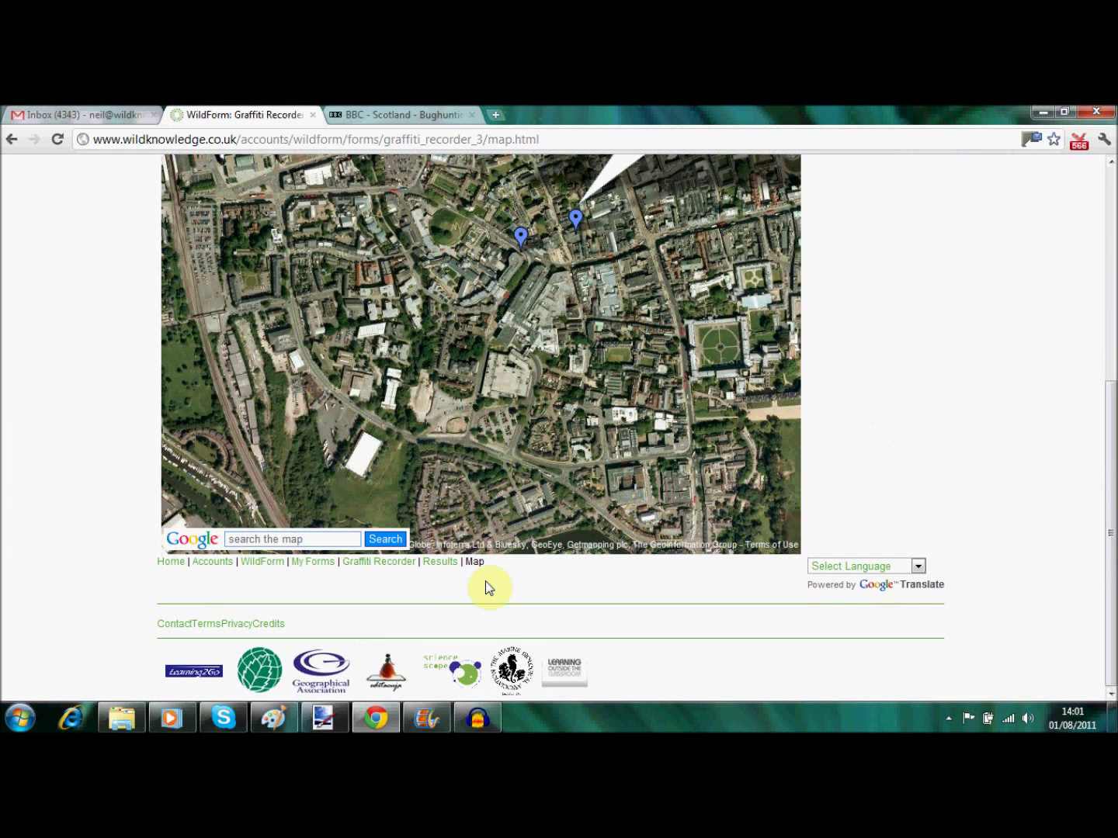
{"action": "left_click", "coordinate": [440, 563]}
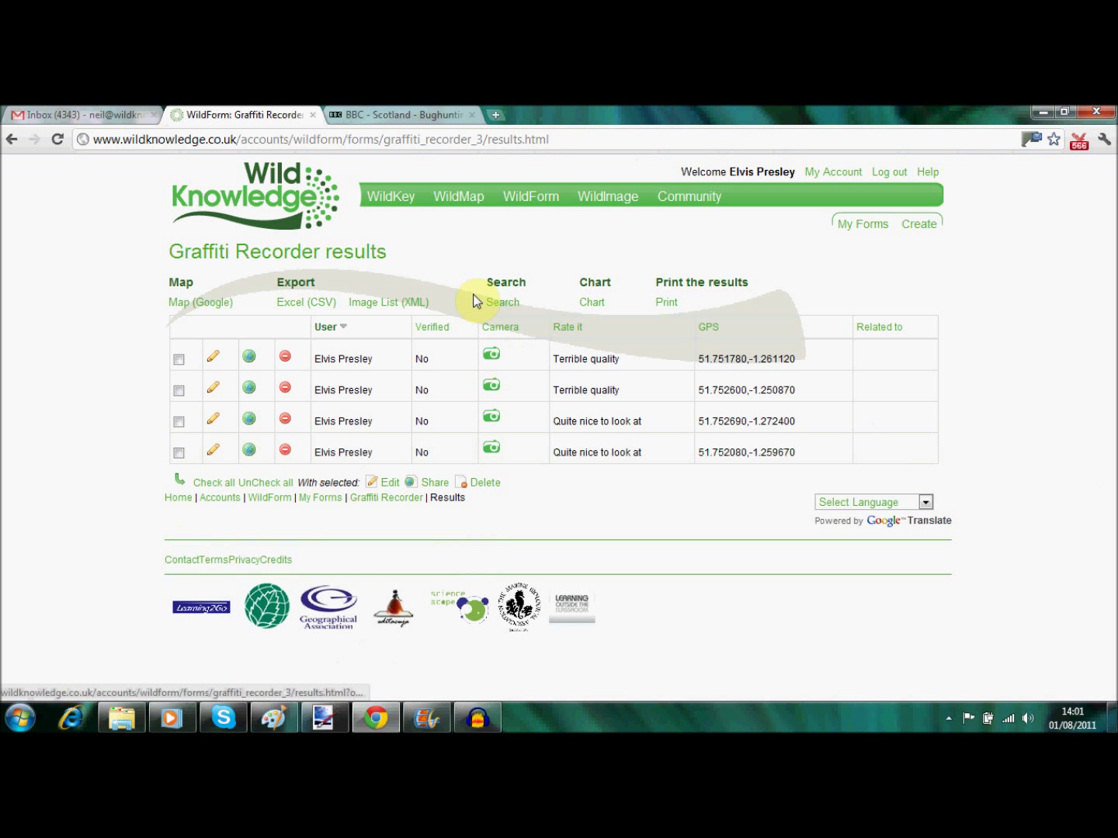
- Generate a pie chart of the records by their 'Rate it' answers
{"action": "left_click", "coordinate": [591, 303]}
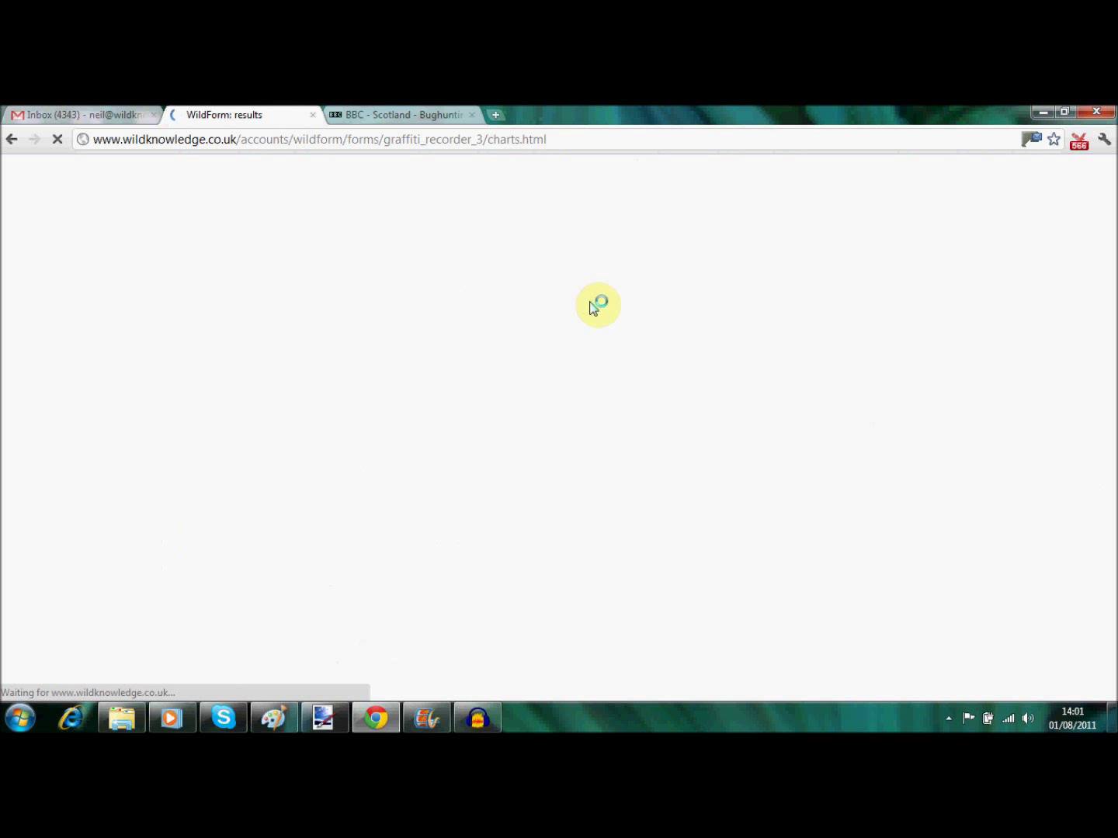
{"action": "left_click_drag", "start_coordinate": [270, 354], "coordinate": [517, 446]}
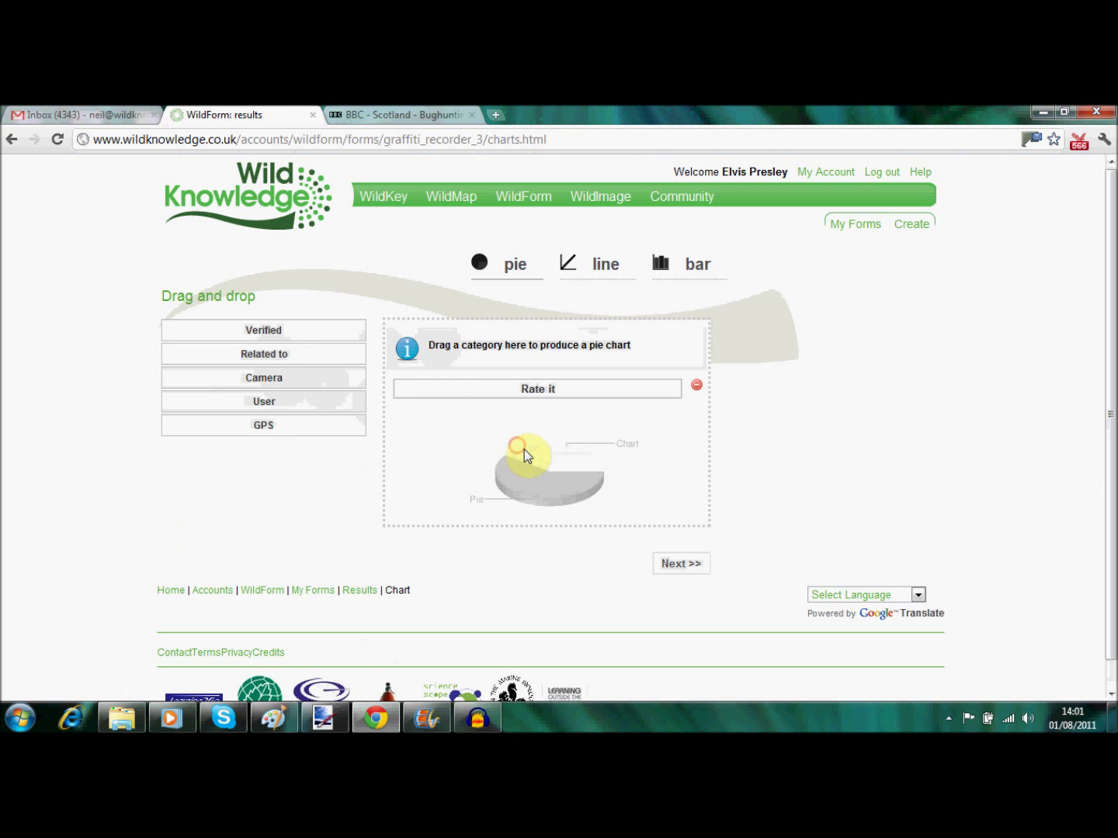
{"action": "left_click", "coordinate": [681, 564]}
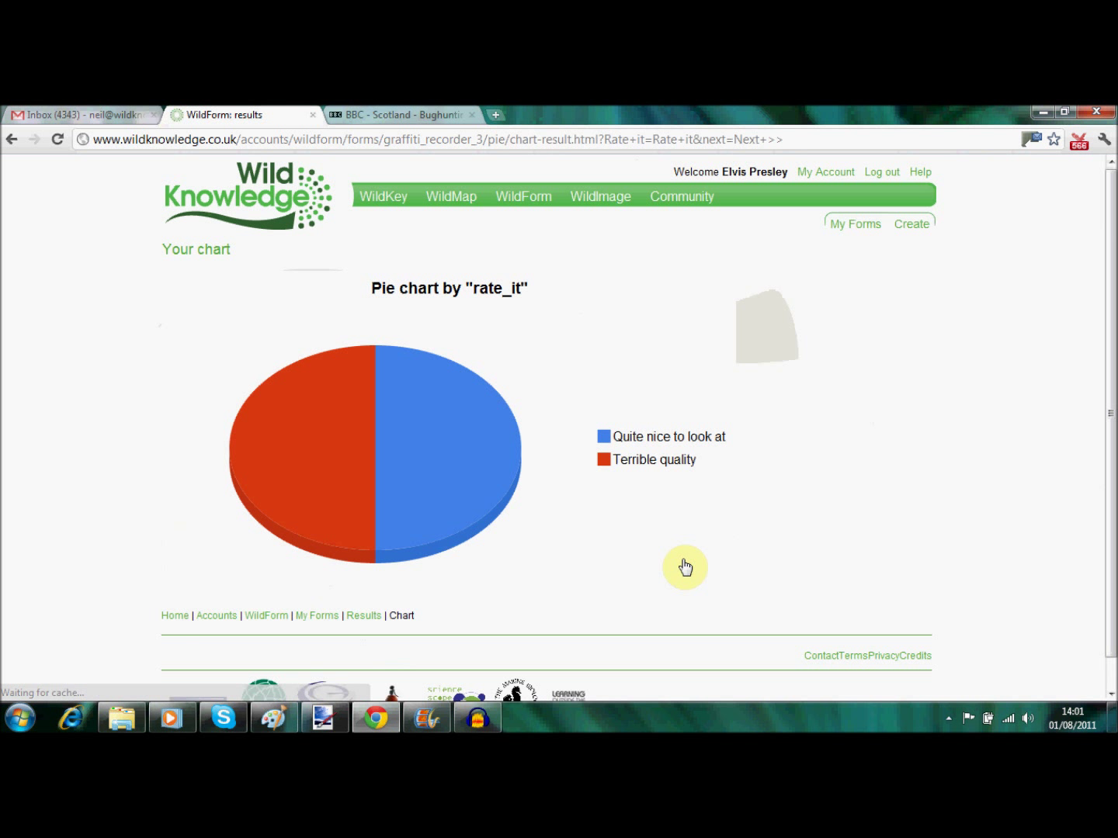
- Check the 50/50 counts for 'Quite nice to look at' and 'Terrible quality', then return to results
{"action": "left_click", "coordinate": [435, 425]}
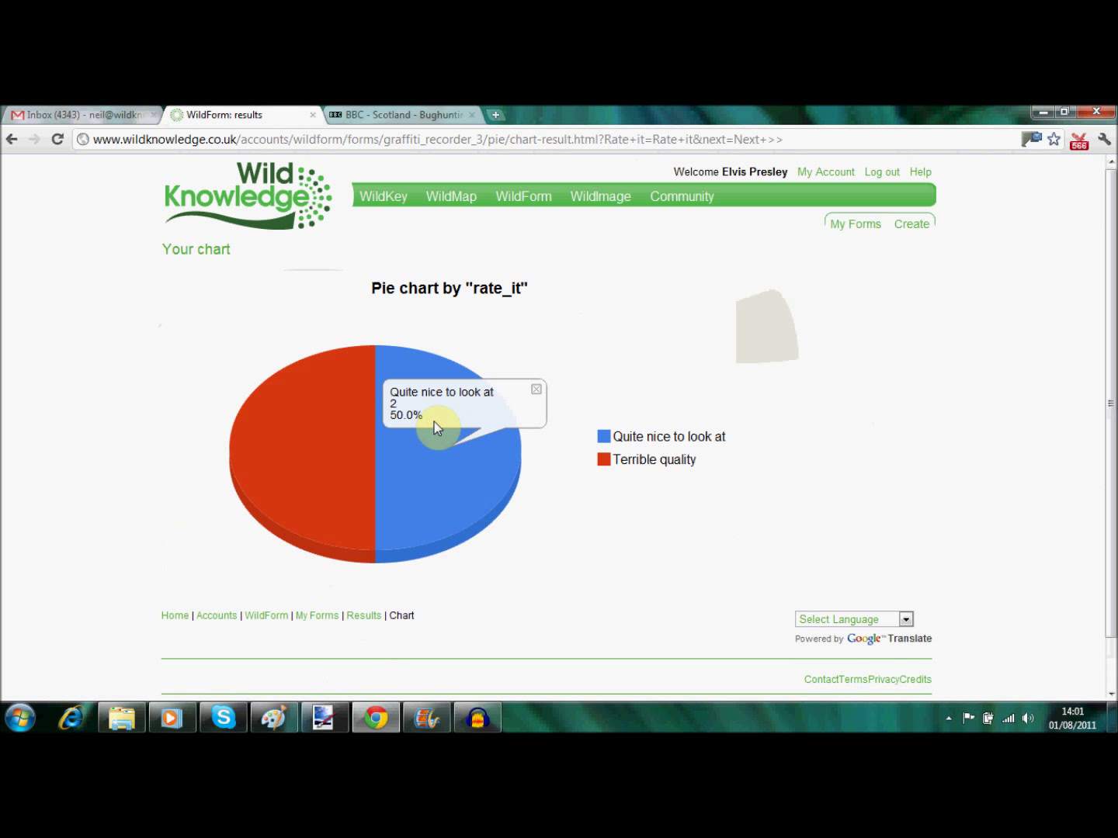
{"action": "left_click", "coordinate": [325, 452]}
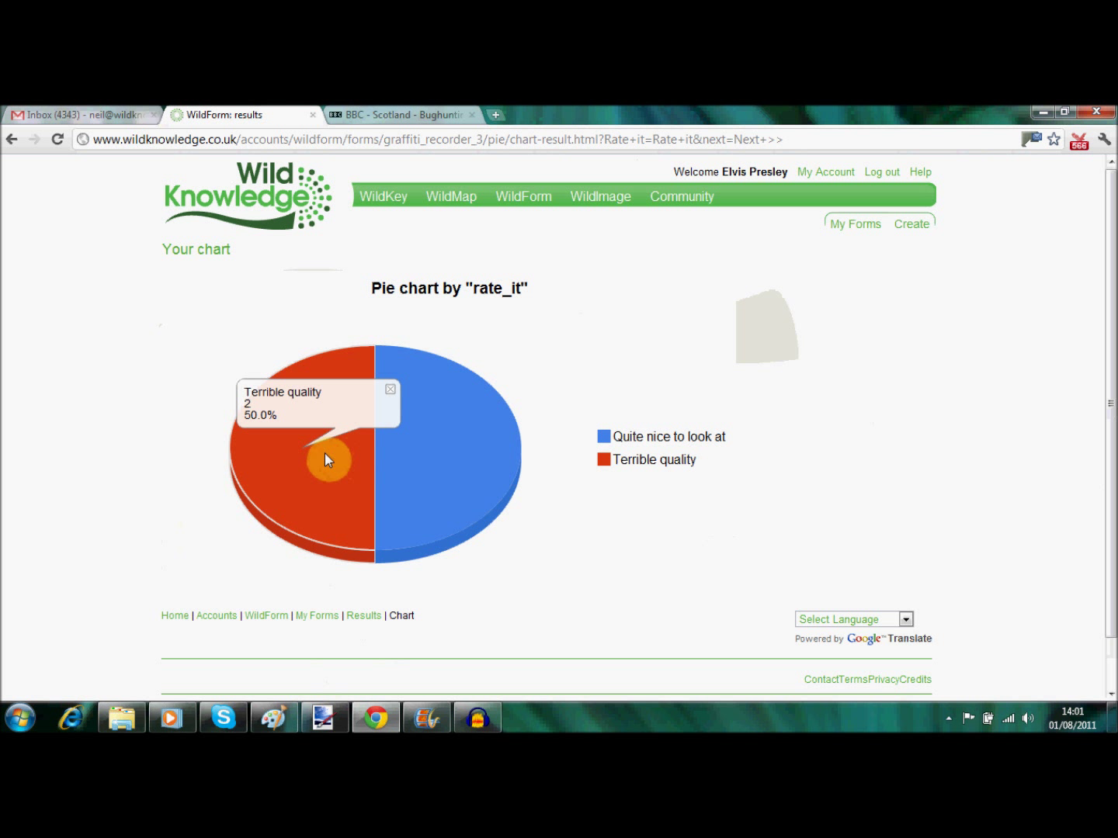
{"action": "left_click", "coordinate": [365, 617]}
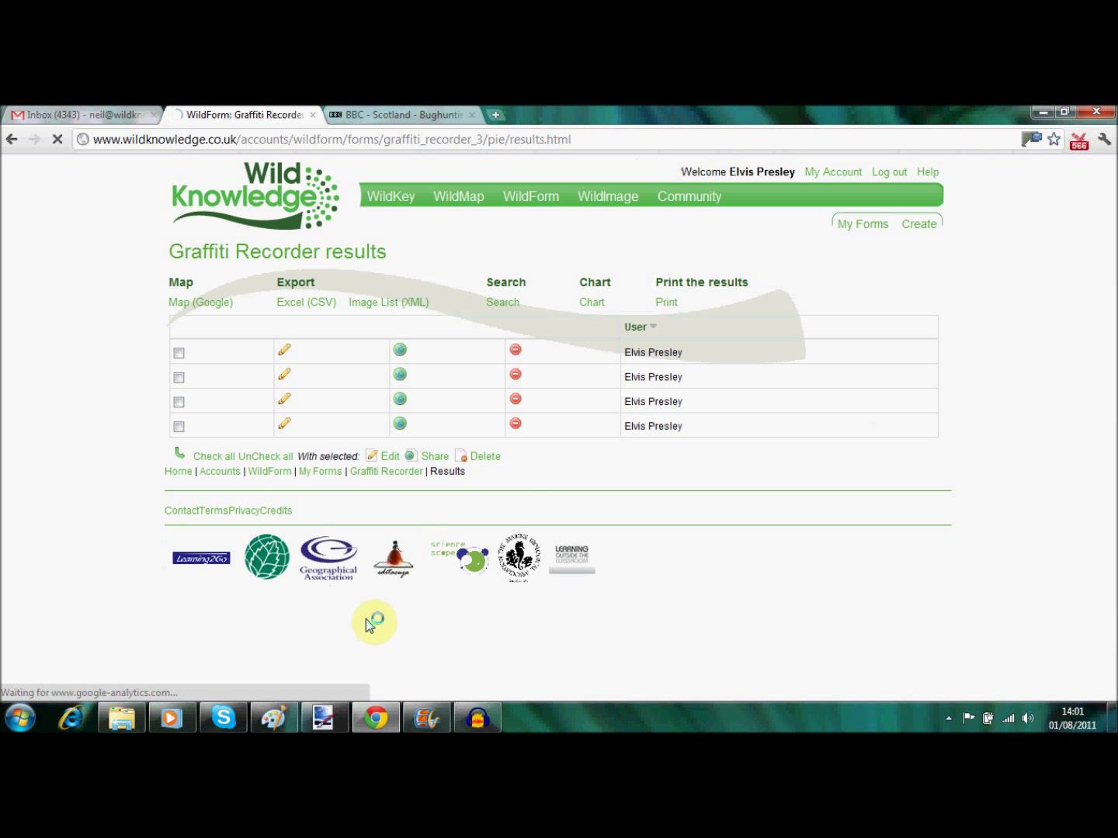